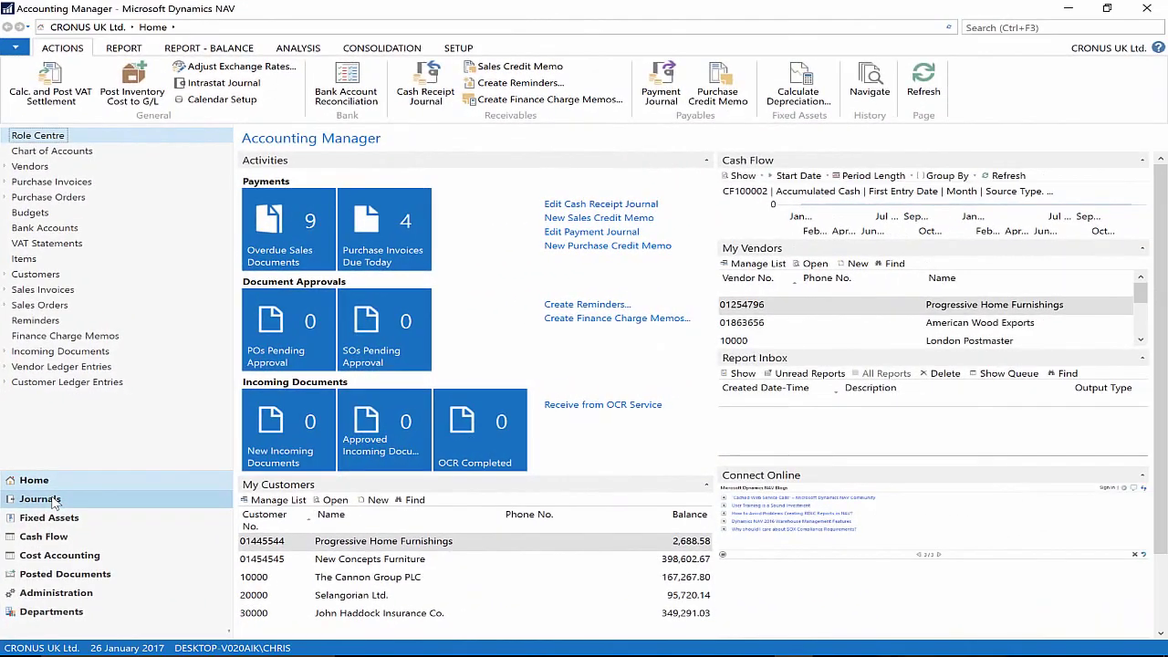
- Open the DEFAULT general journal batch, which shows lines for G00001 and G00002
left_click(53, 500)
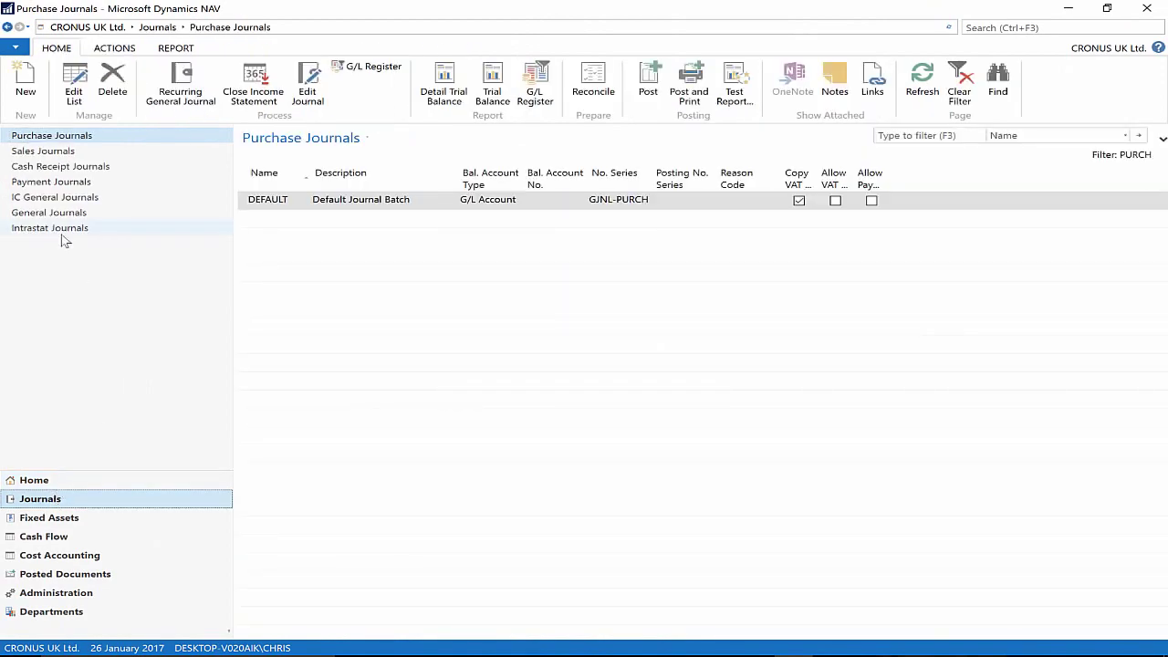
left_click(78, 215)
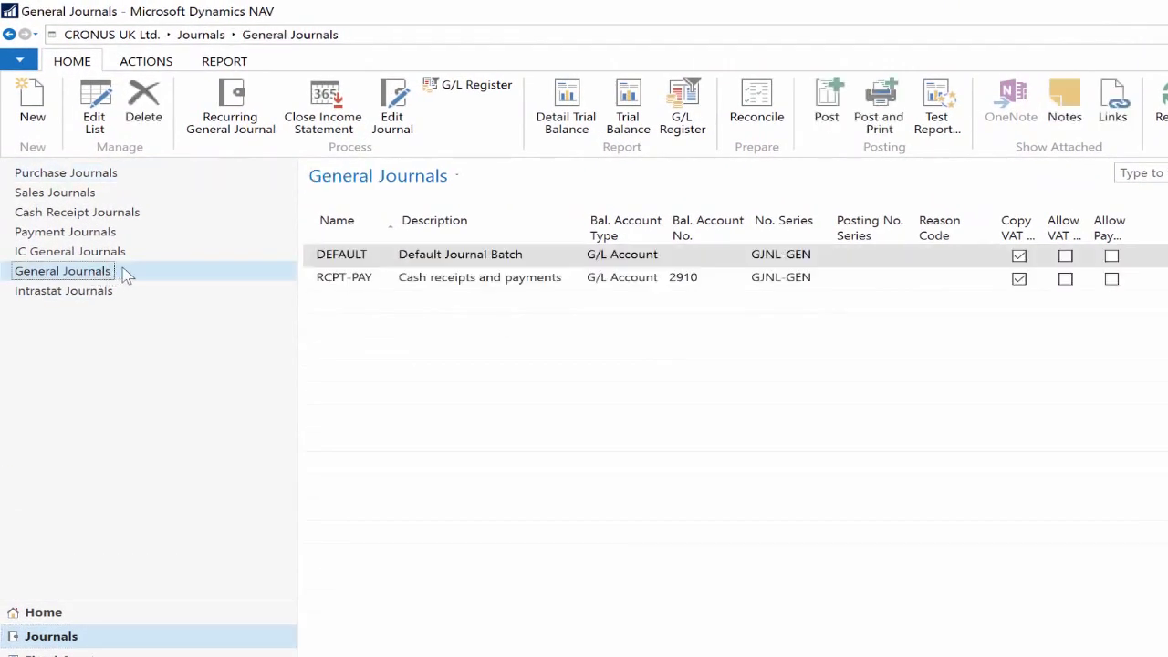
double_click(466, 259)
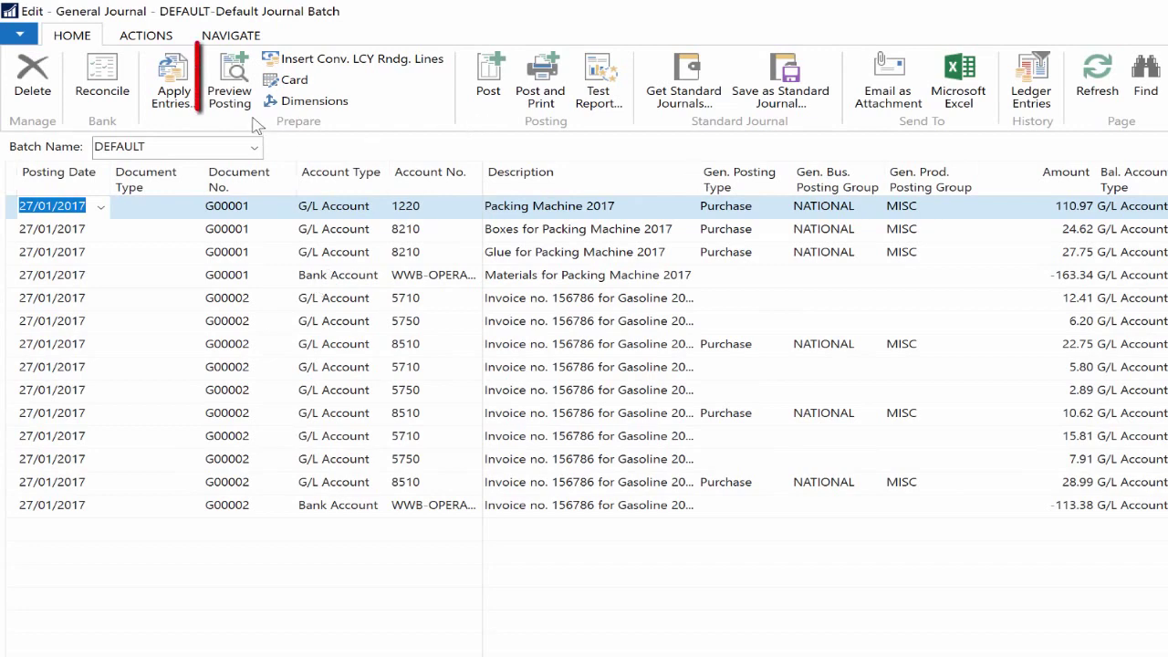
left_click(231, 87)
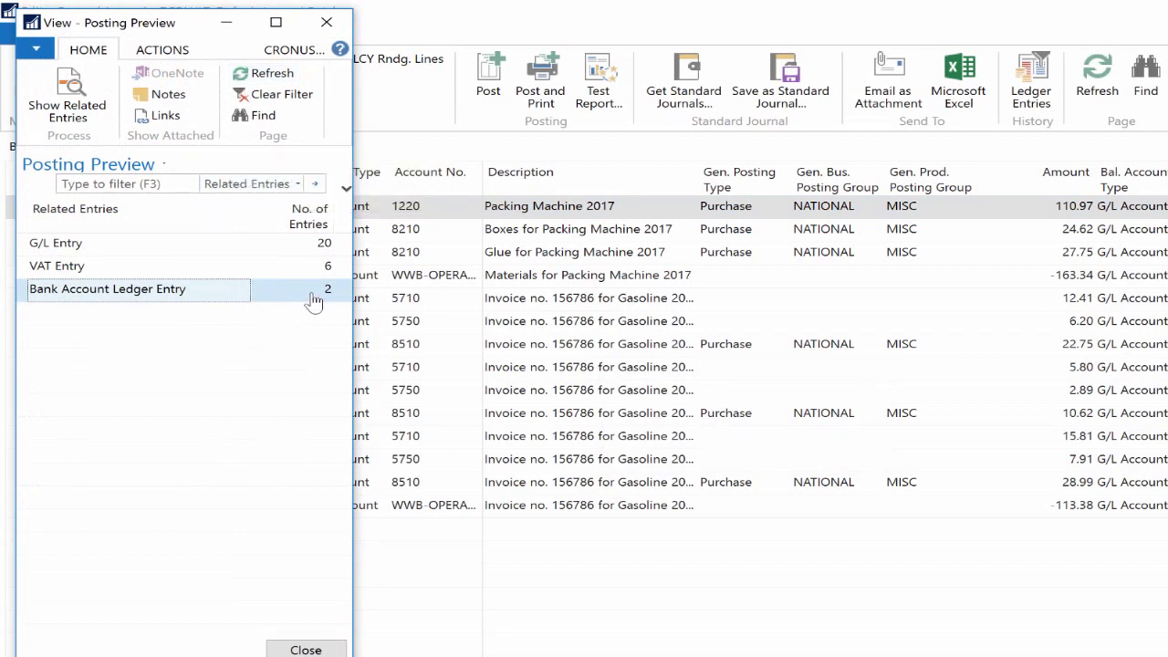
left_click(322, 267)
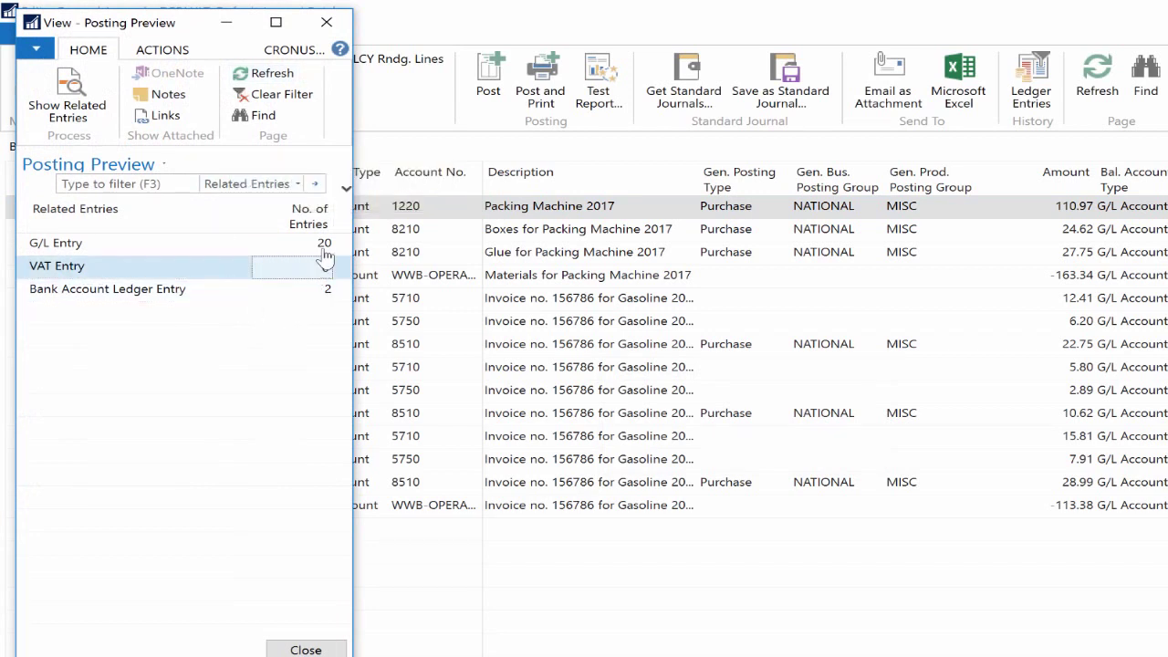
left_click(324, 245)
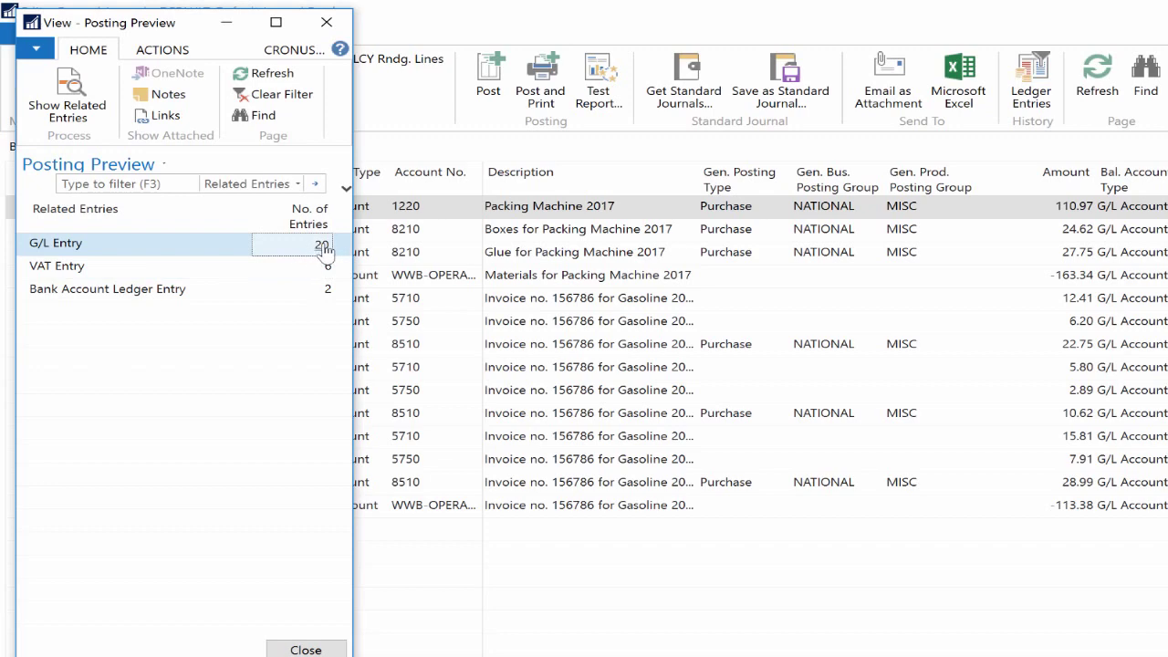
left_click(323, 246)
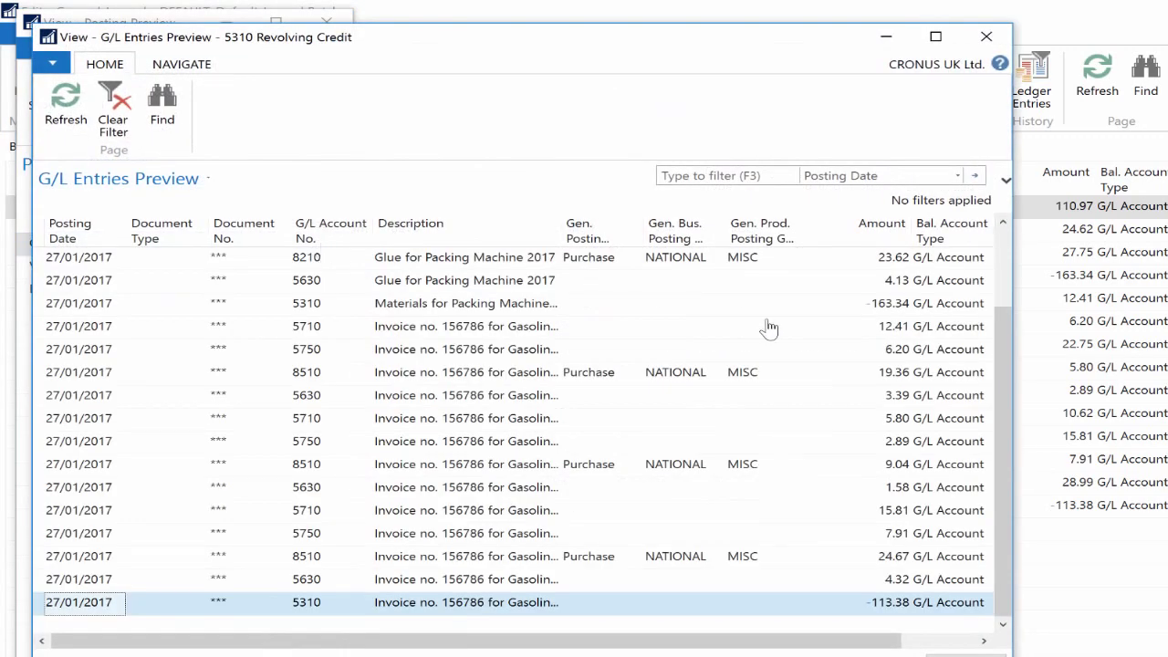
mouse_move(1003, 394)
left_mouse_down()
mouse_move(1000, 305)
mouse_move(1009, 411)
left_mouse_up()
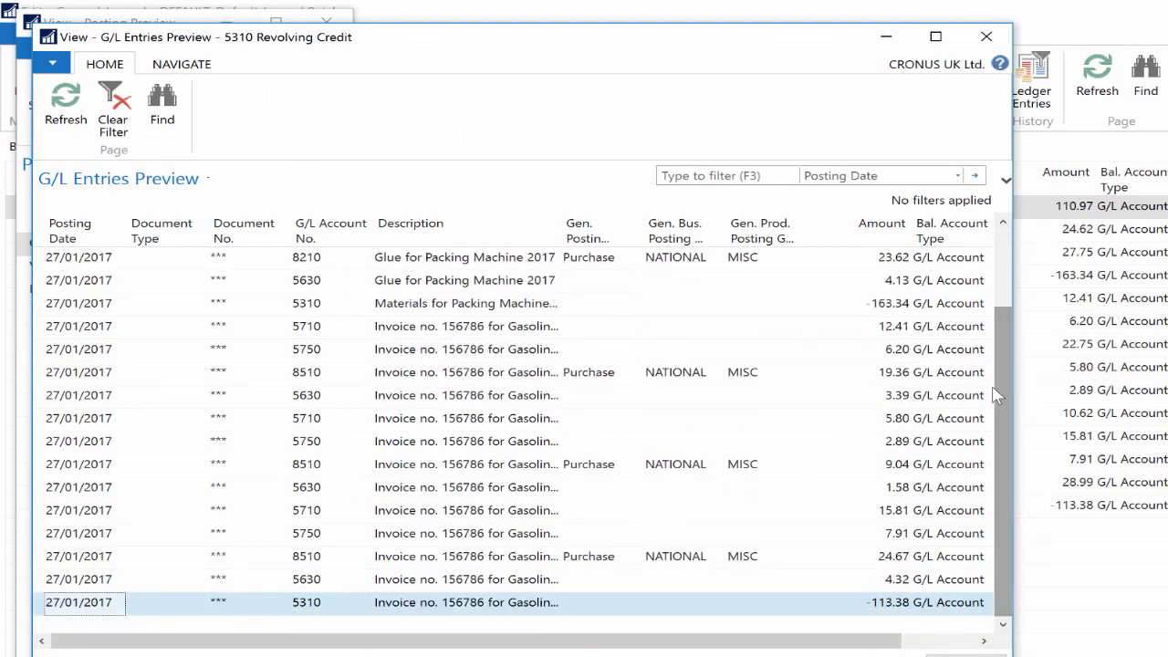
left_click(986, 36)
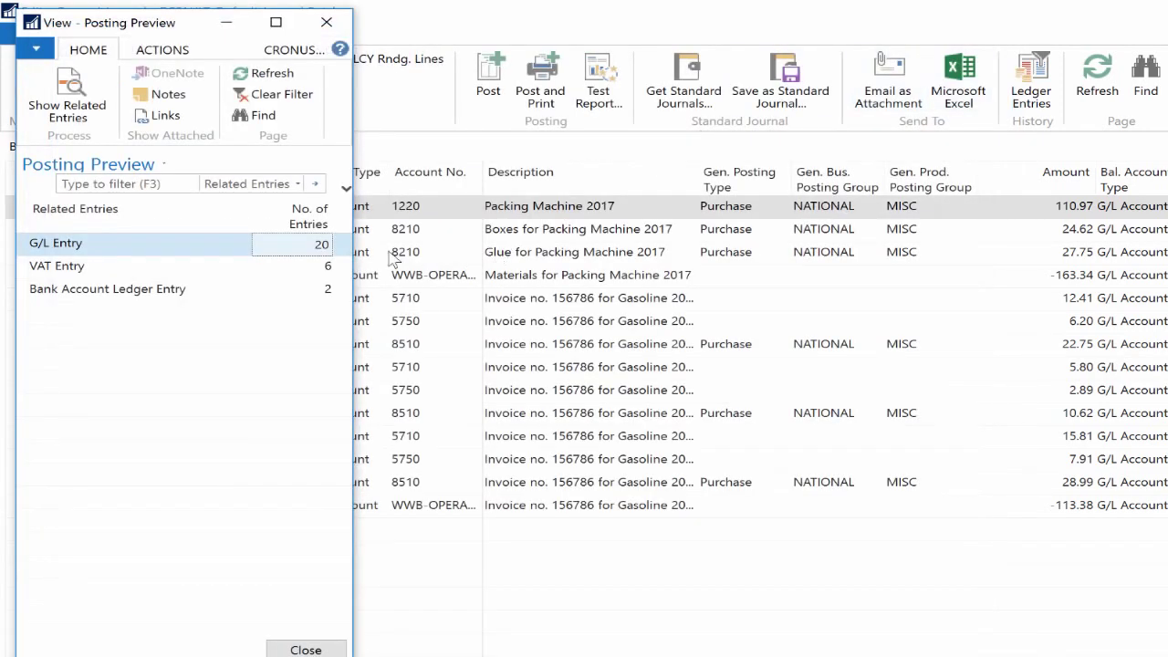
left_click(331, 268)
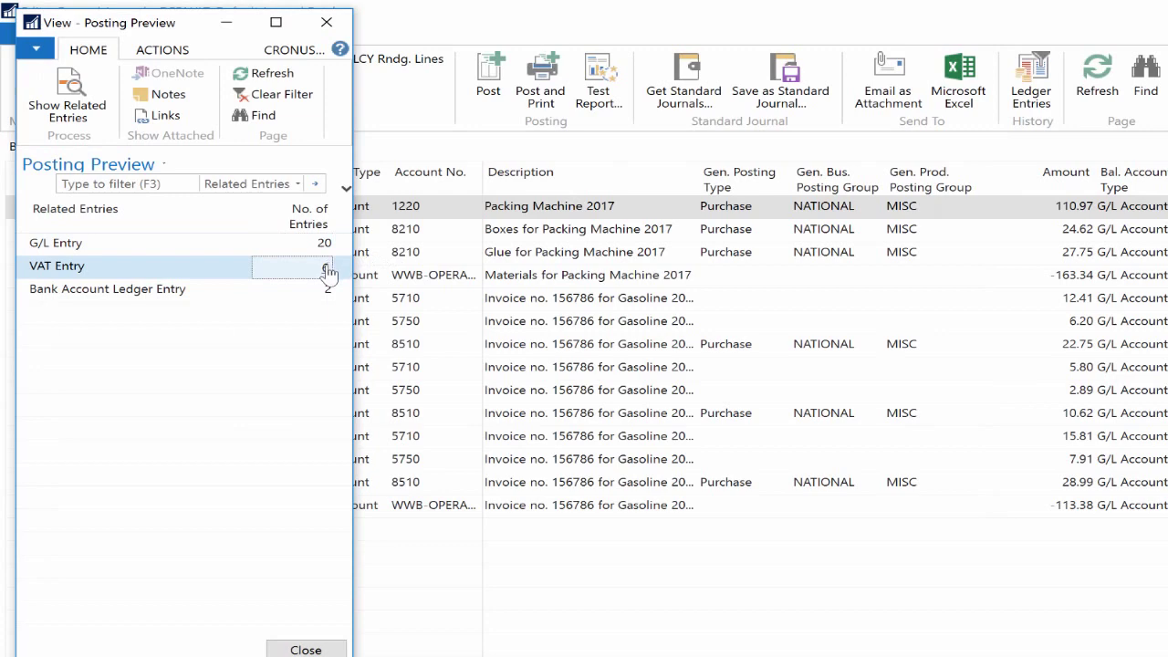
left_click(328, 271)
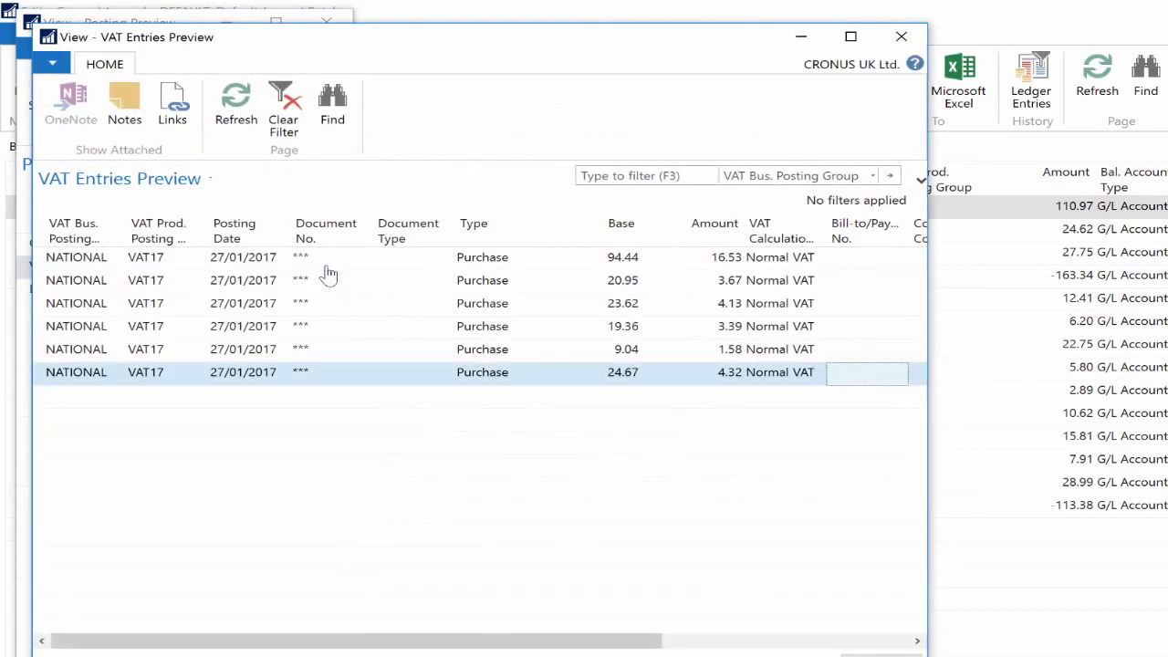
left_click(901, 39)
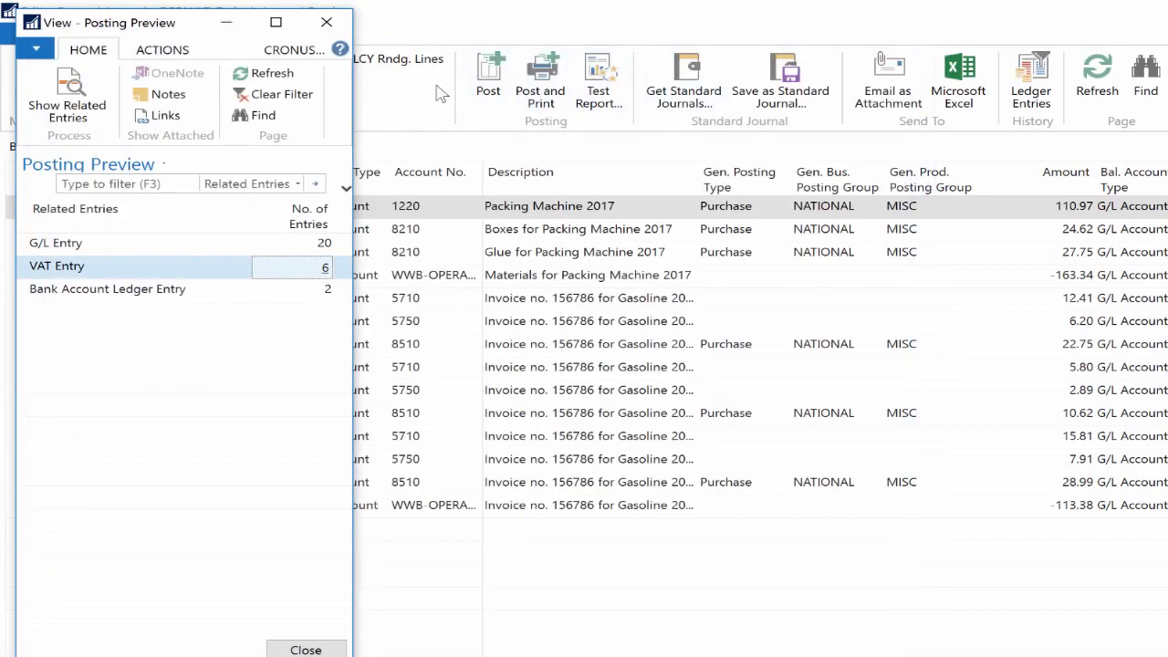
- Close the posting preview and delete all existing lines from the DEFAULT journal
left_click(334, 27)
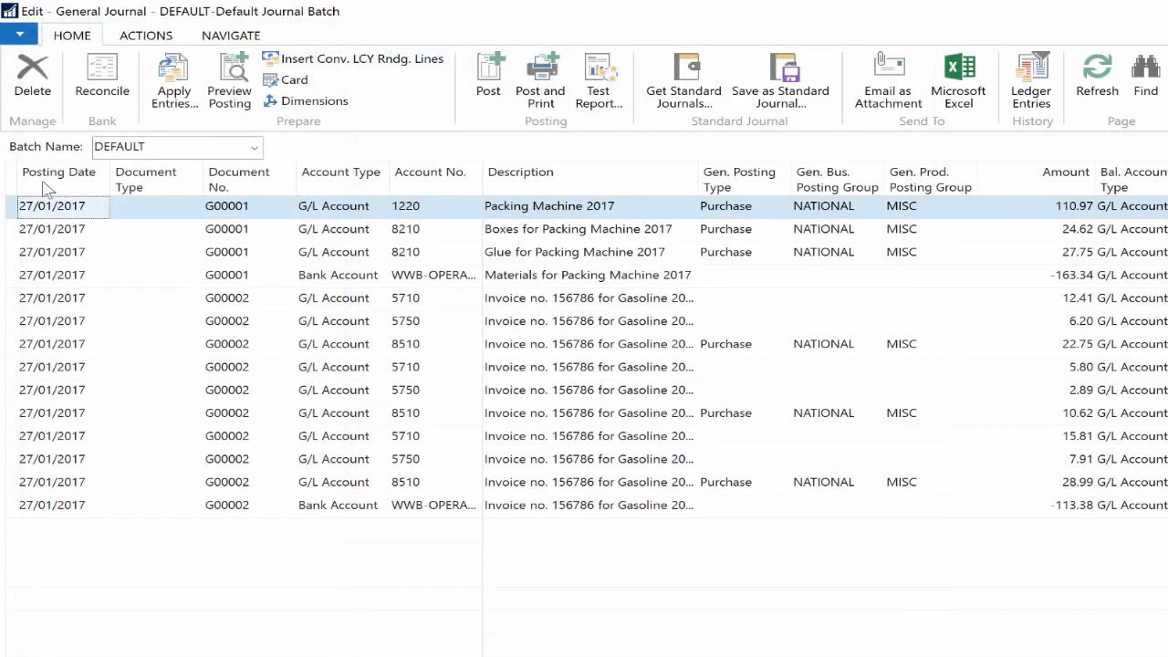
left_click(9, 185)
left_click(34, 82)
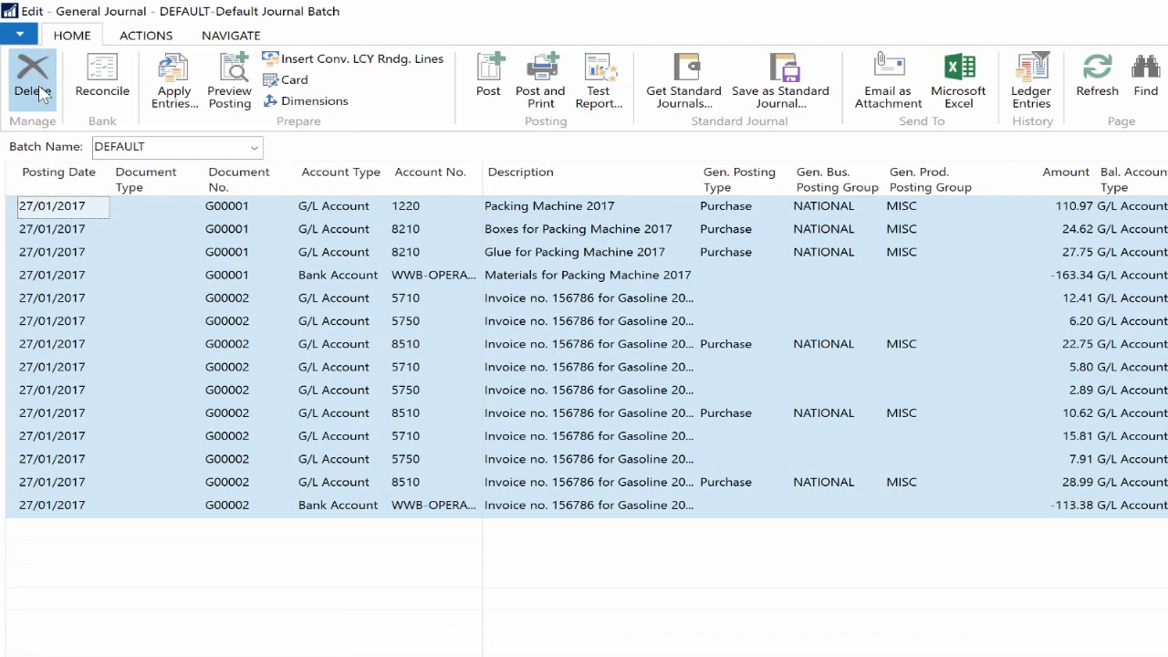
left_click(774, 440)
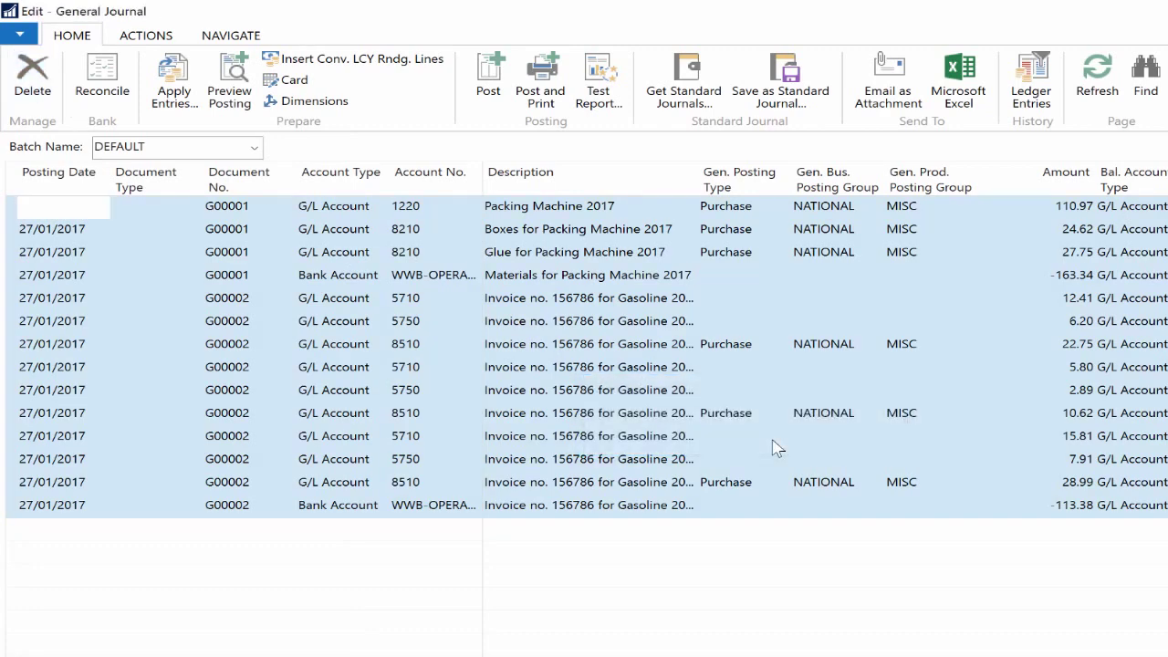
- Make the new line a Payment to G/L Account 8720 Salaries
left_click(175, 206)
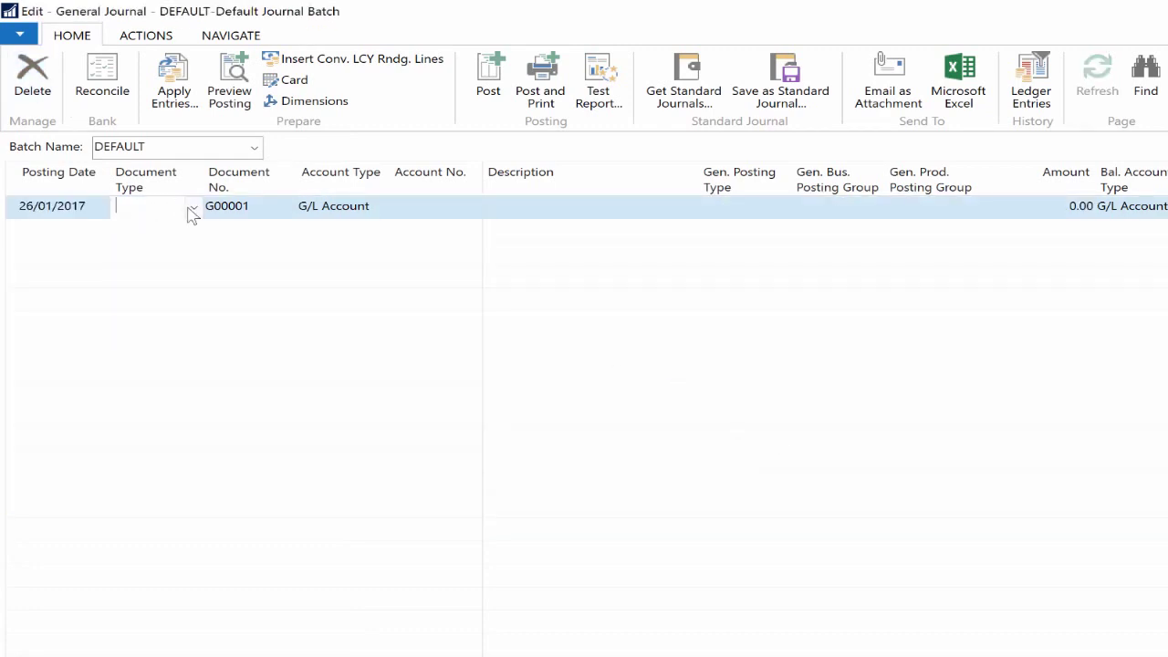
left_click(192, 210)
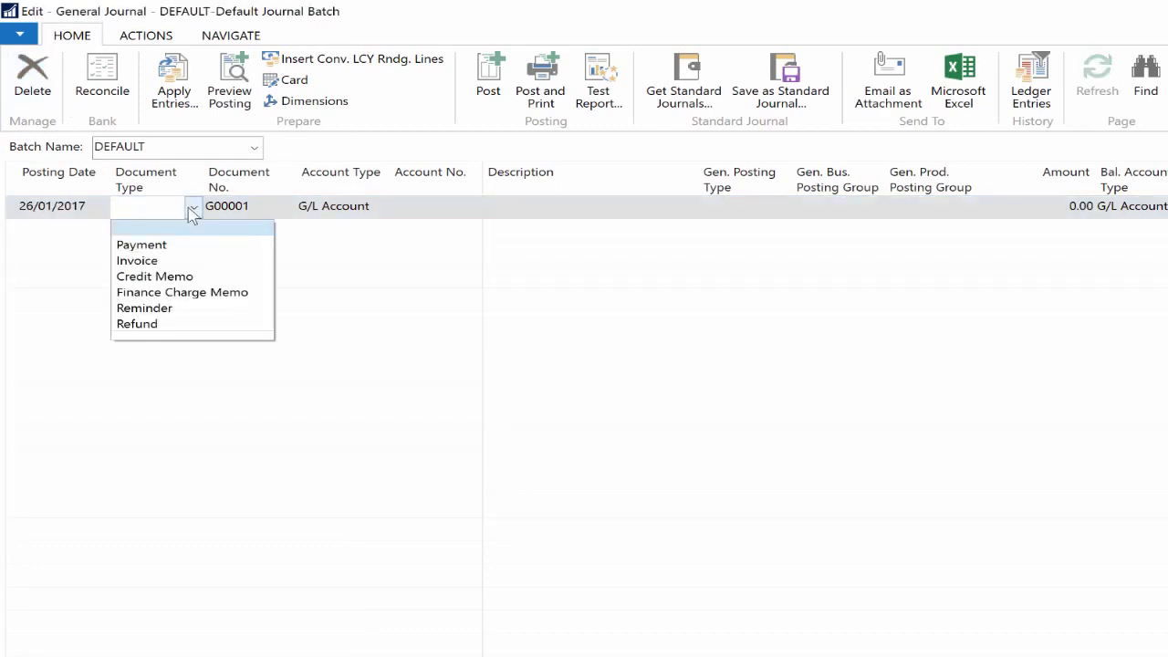
left_click(146, 244)
left_click(327, 208)
left_click(380, 208)
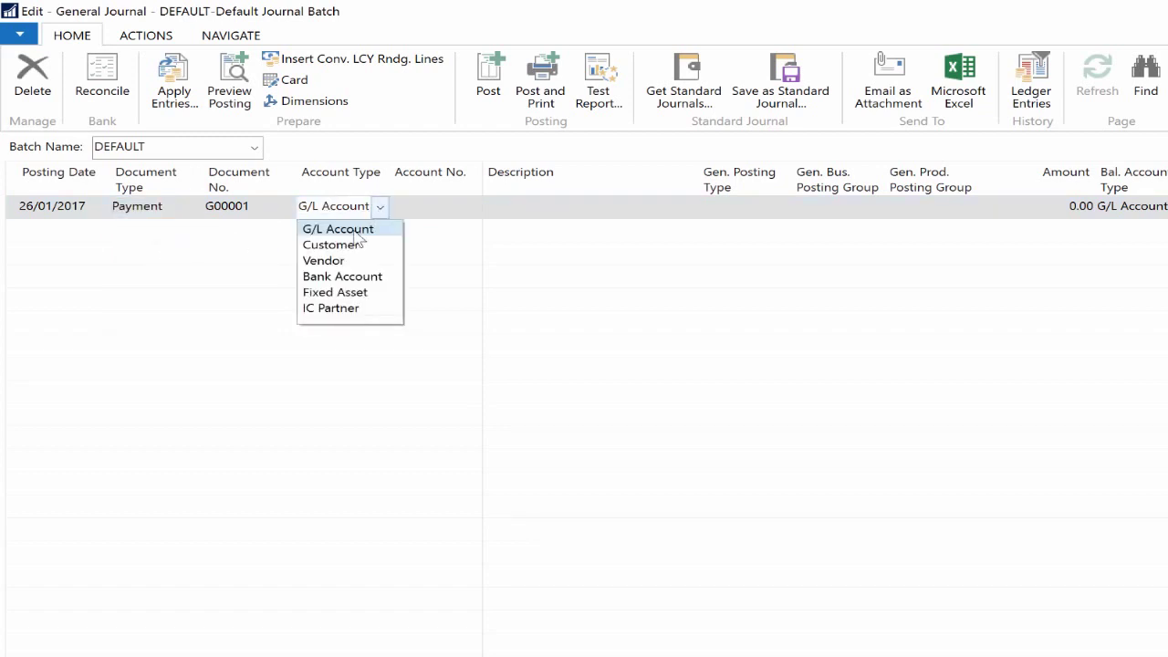
left_click(358, 236)
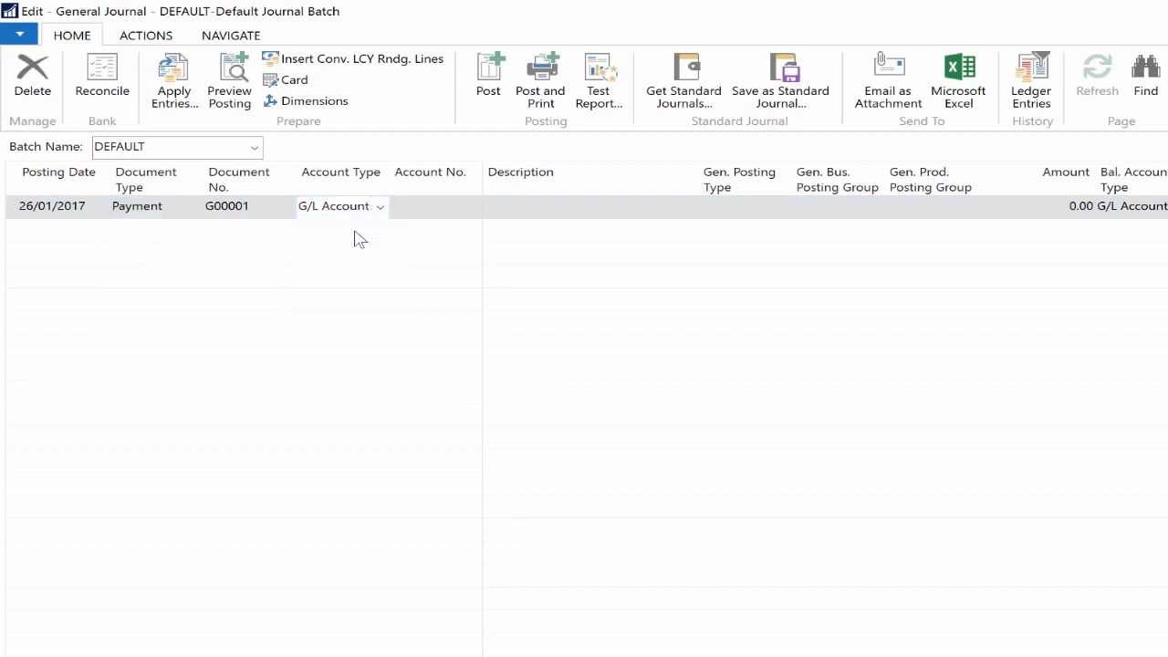
left_click(441, 210)
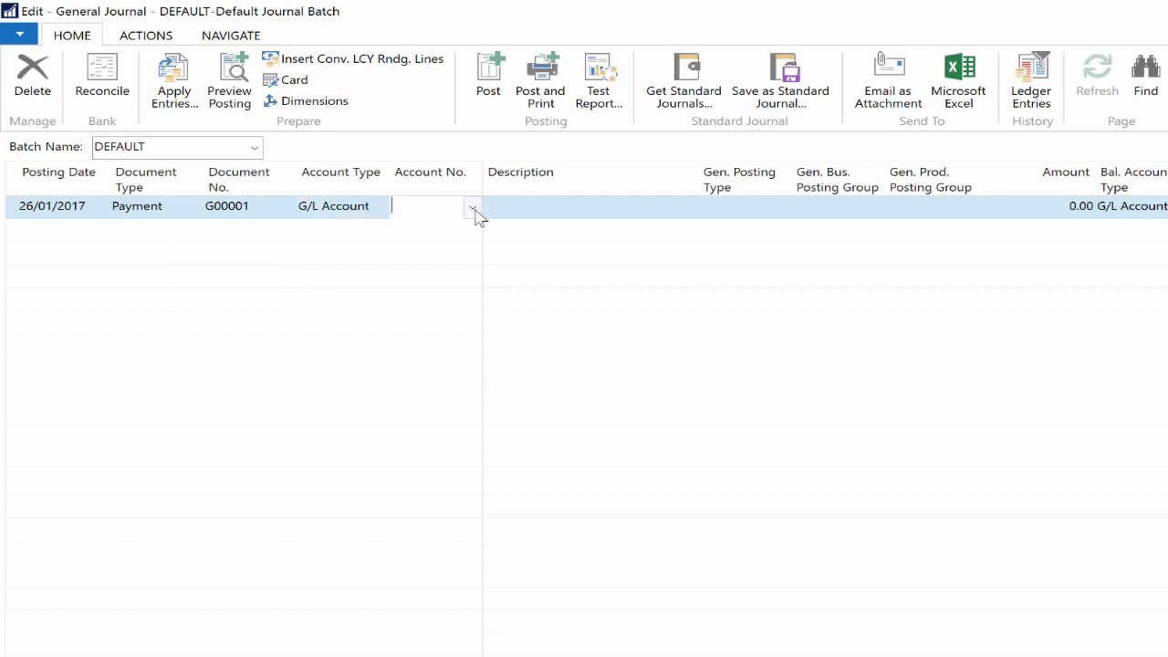
left_click(474, 209)
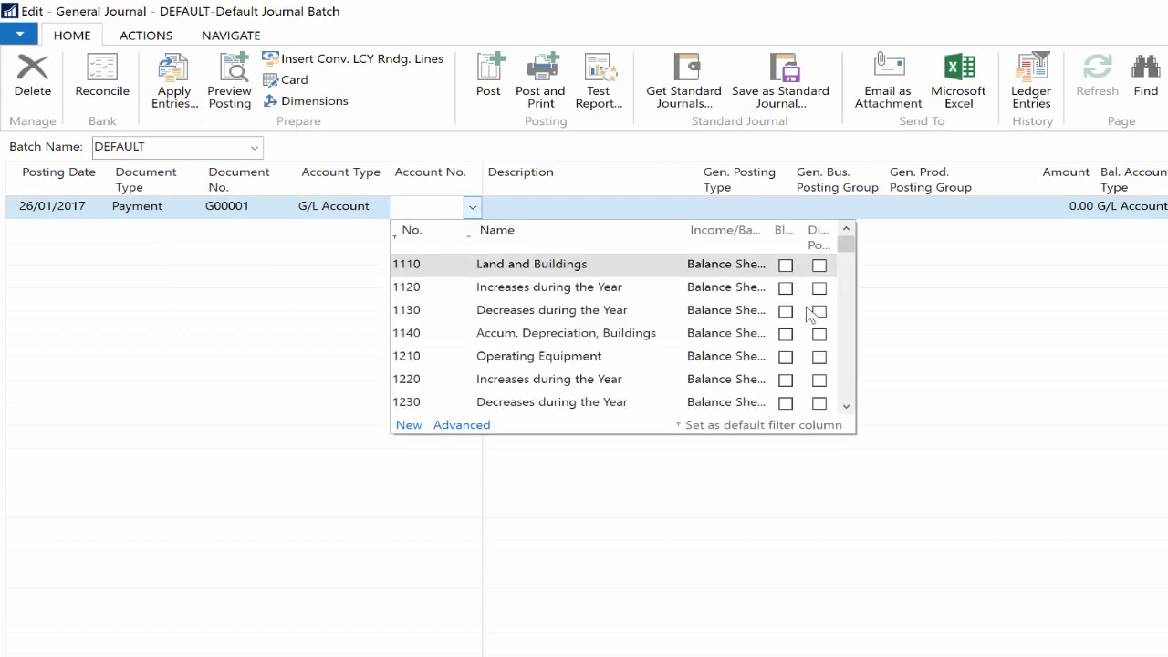
left_click_drag(848, 261, 860, 292)
scroll(850, 378, "down", 15)
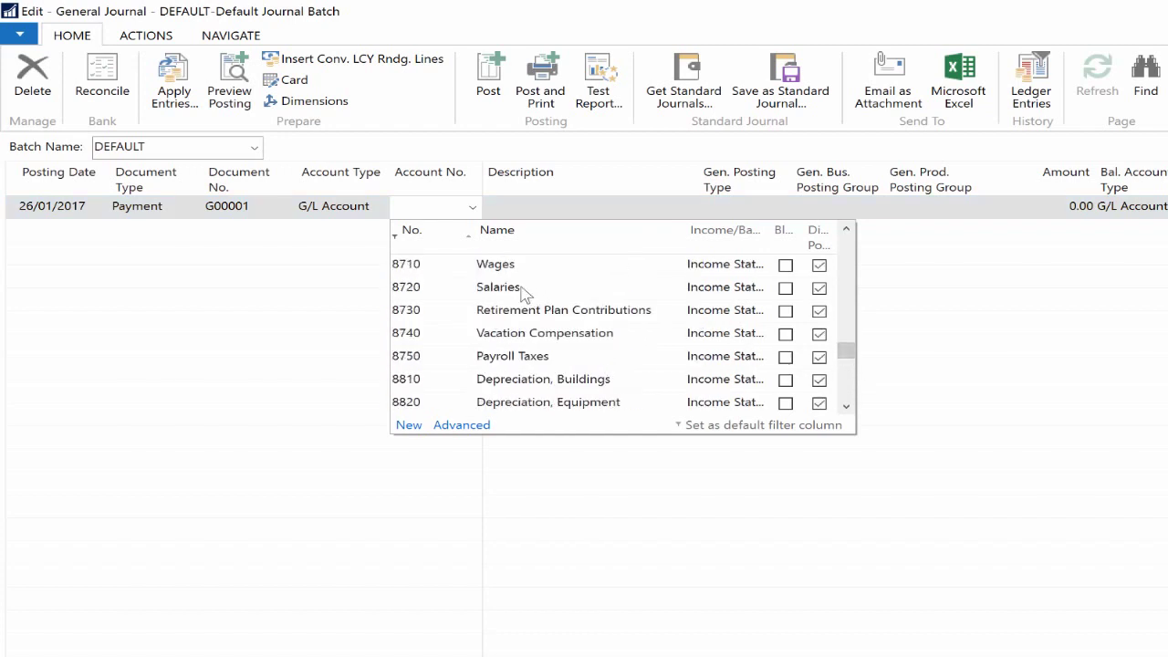
left_click(522, 290)
left_click(540, 216)
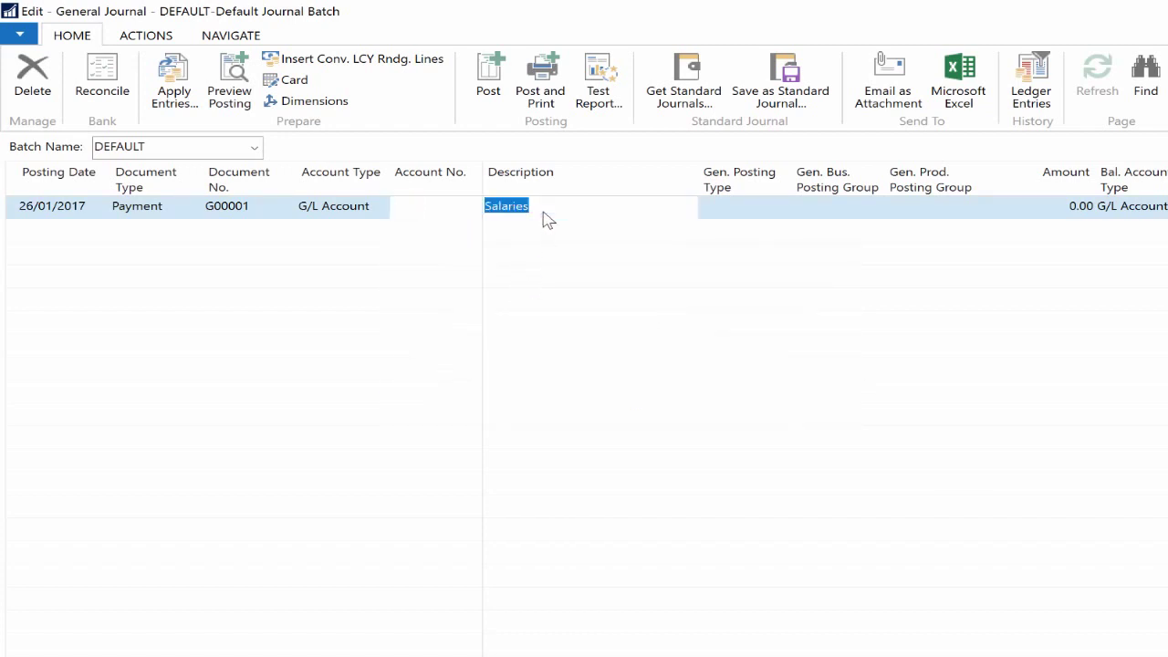
- Describe the payment line as 'Salaries August 2016' with amount -100,000.00
left_click(558, 212)
left_click(566, 211)
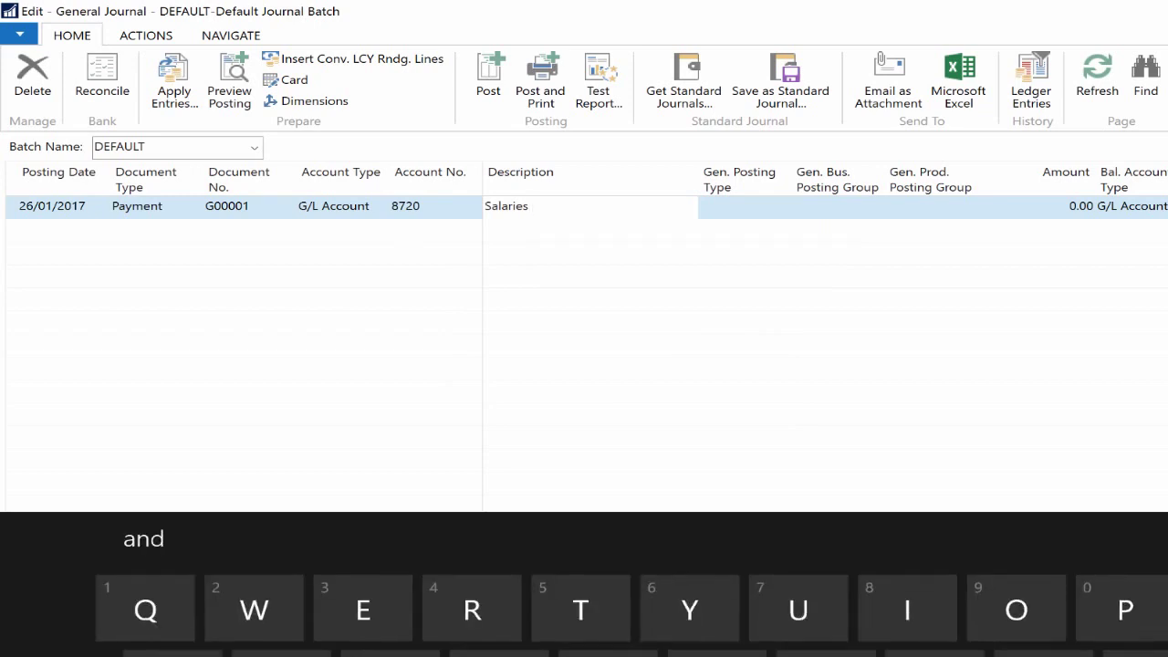
type("August")
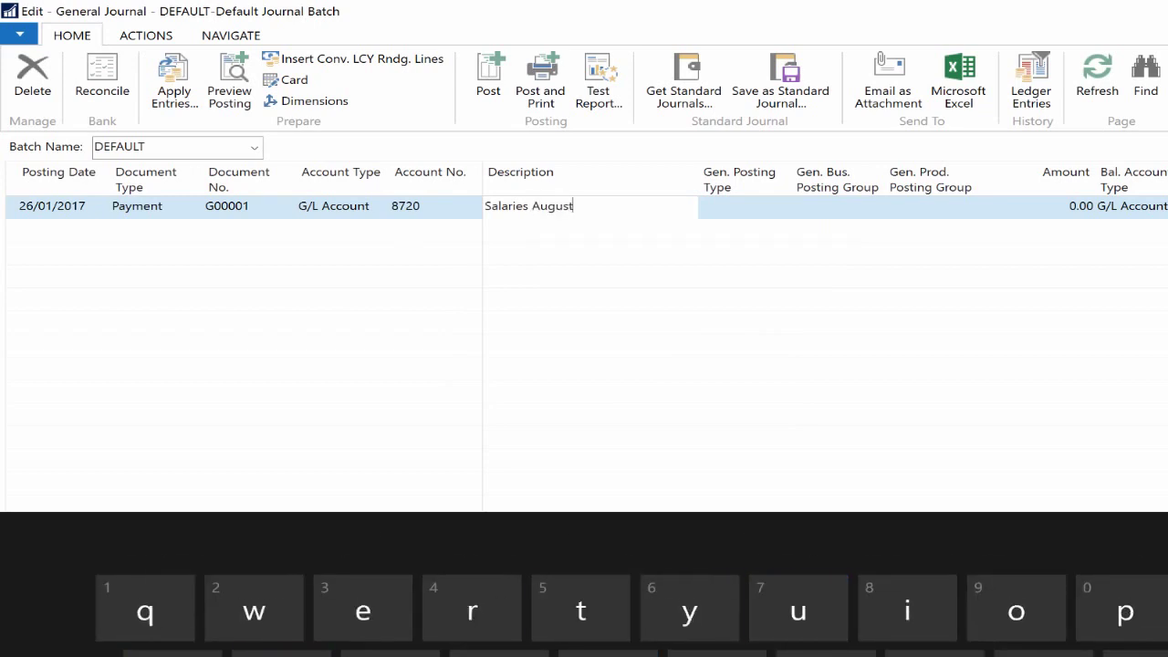
type(" 2")
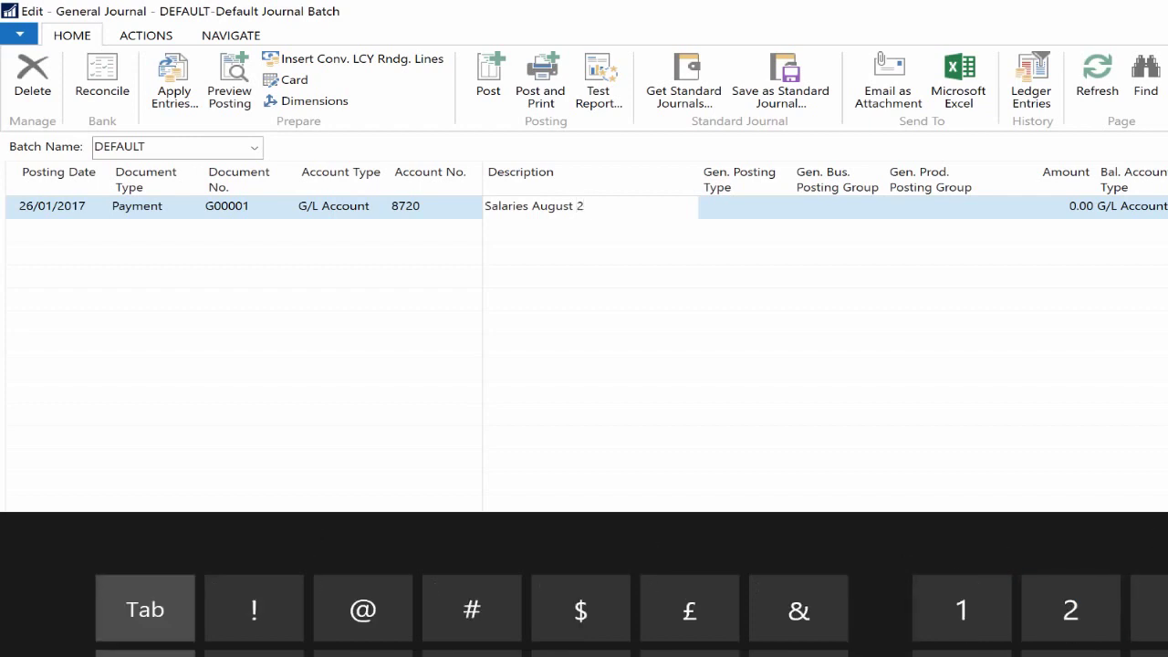
type("016")
key("Tab")
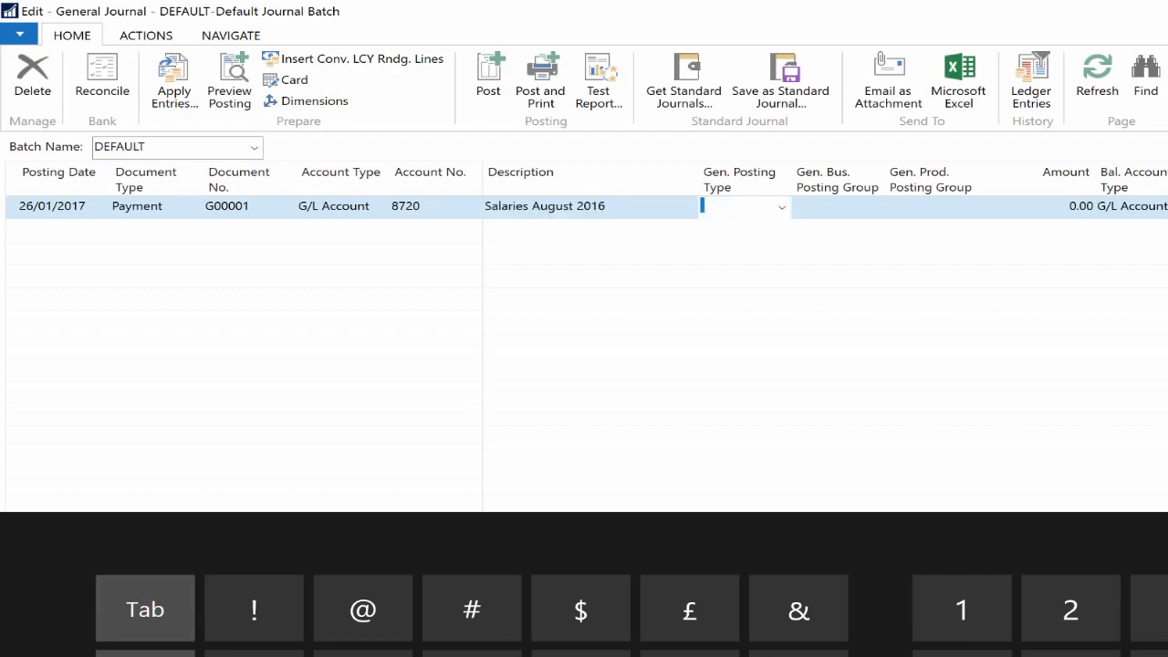
left_click(1070, 205)
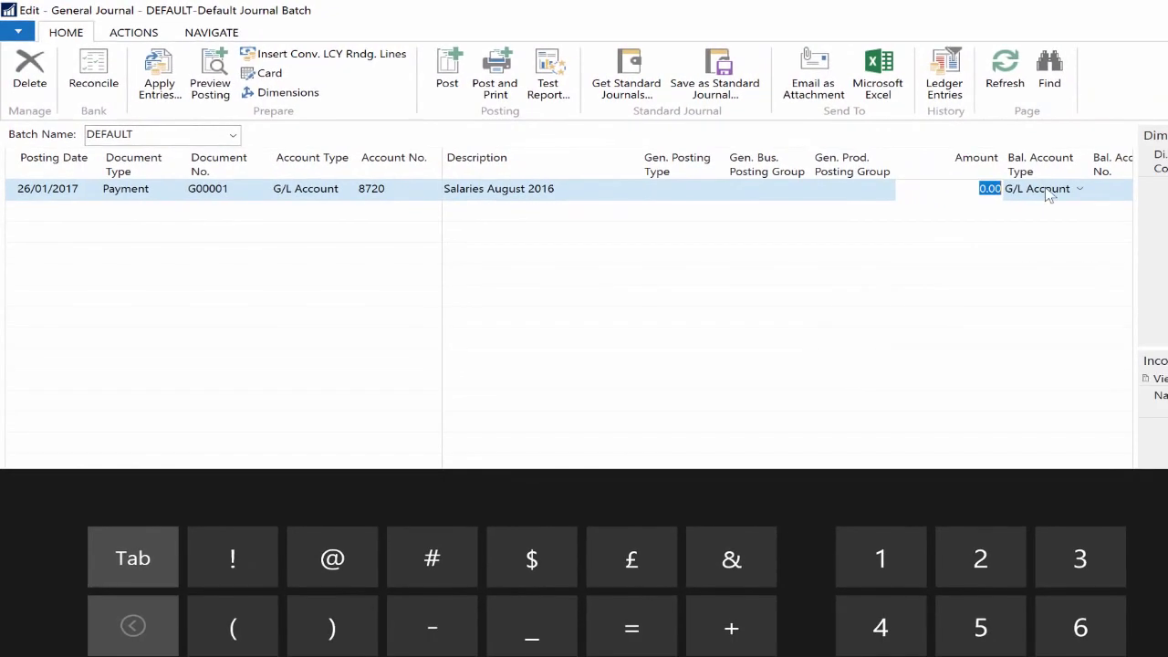
type("-")
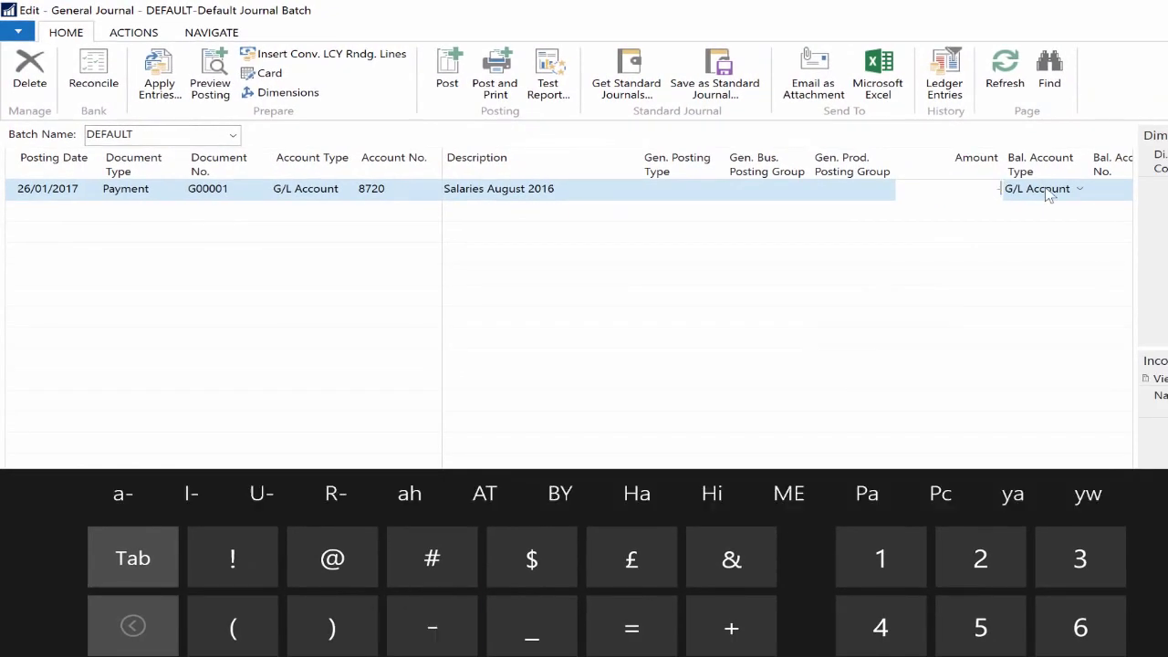
type("100000")
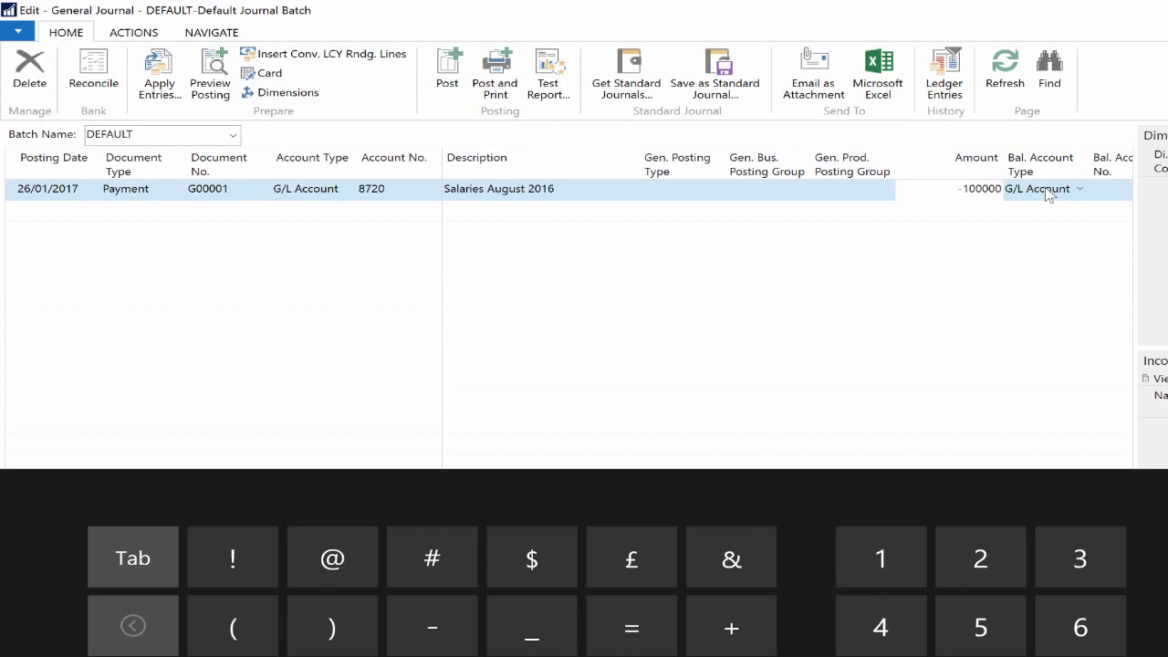
key("Tab")
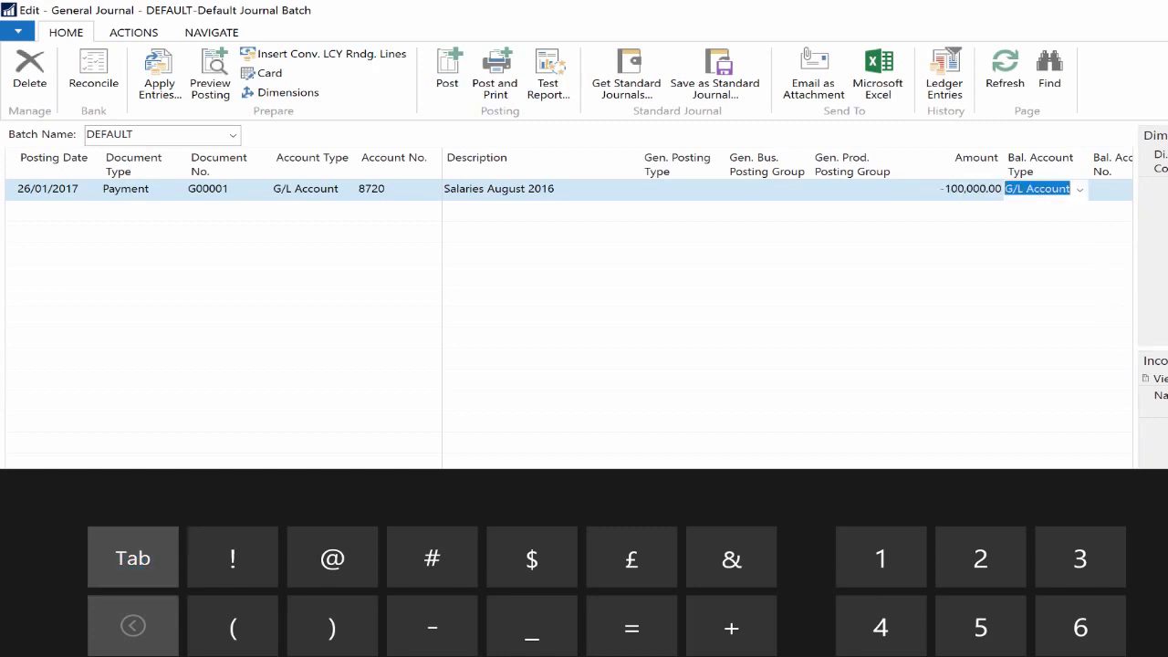
- Set the payment line's Bal. Account Type to Bank Account
scroll(755, 349, "right", 3)
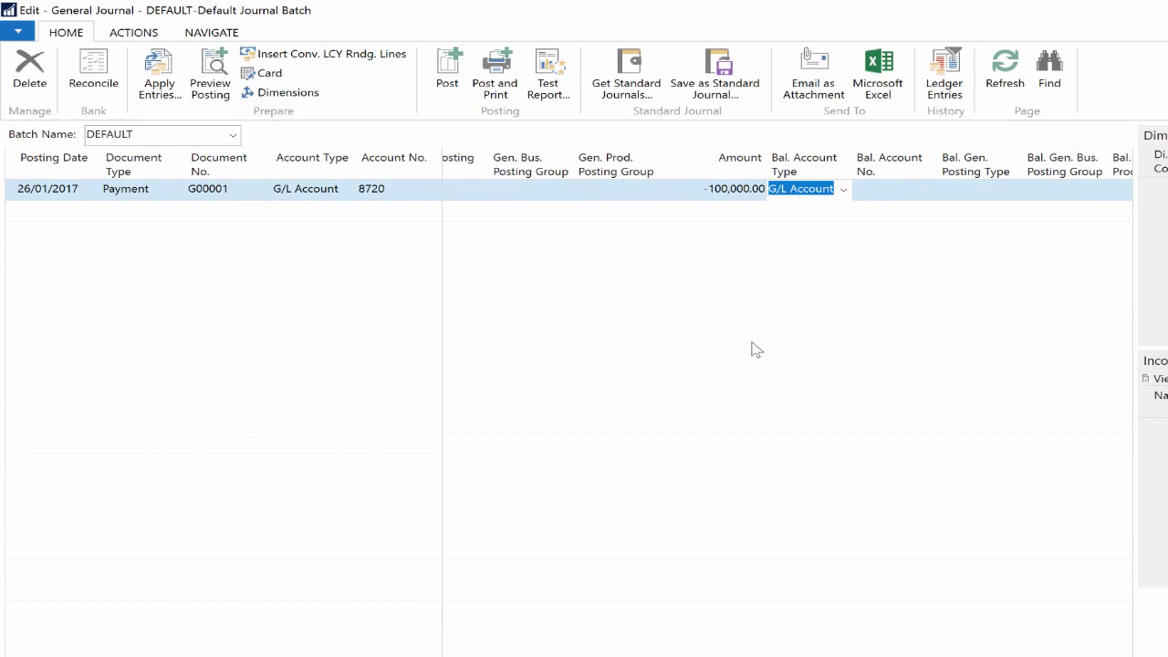
left_click(929, 196)
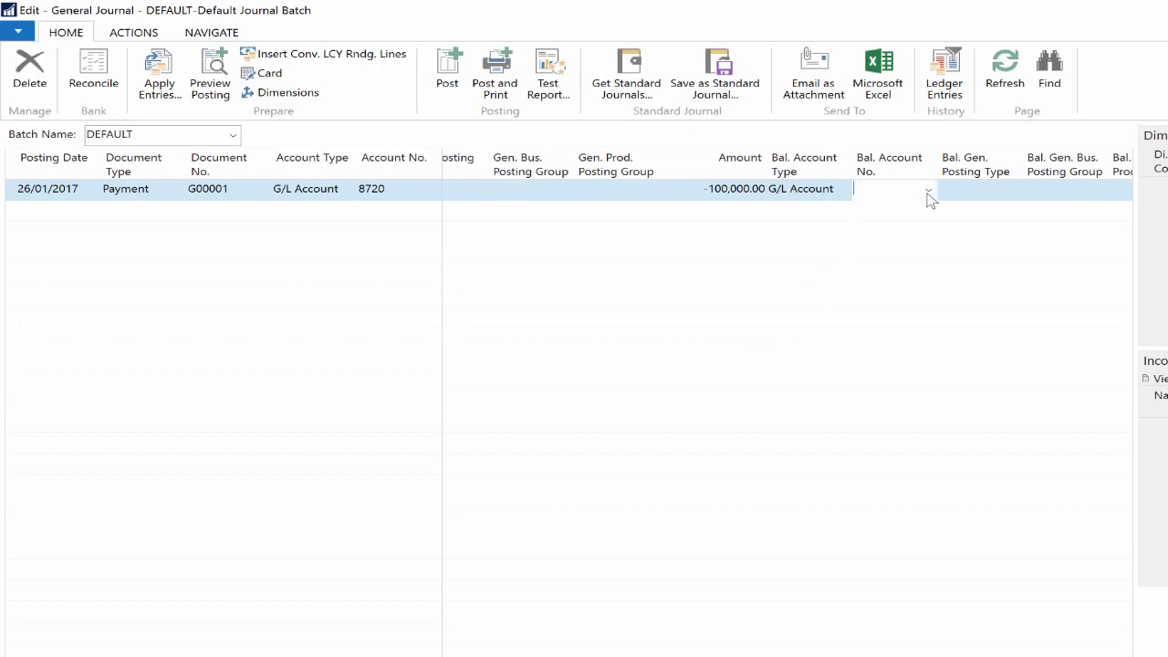
left_click(847, 191)
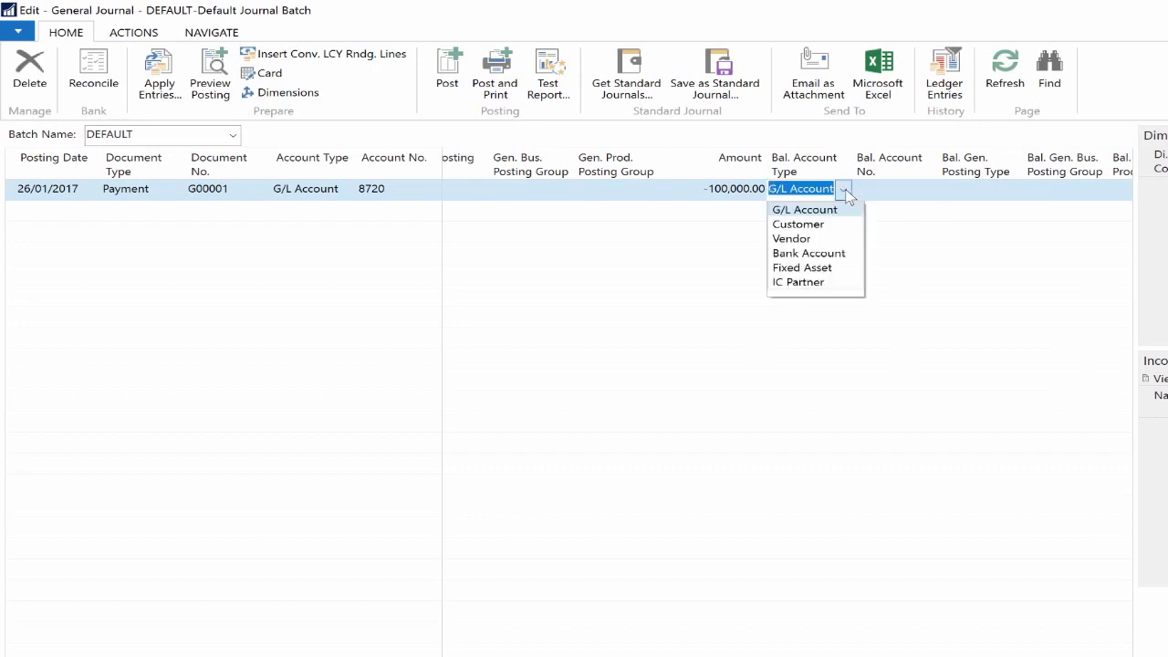
left_click(805, 254)
left_click(900, 191)
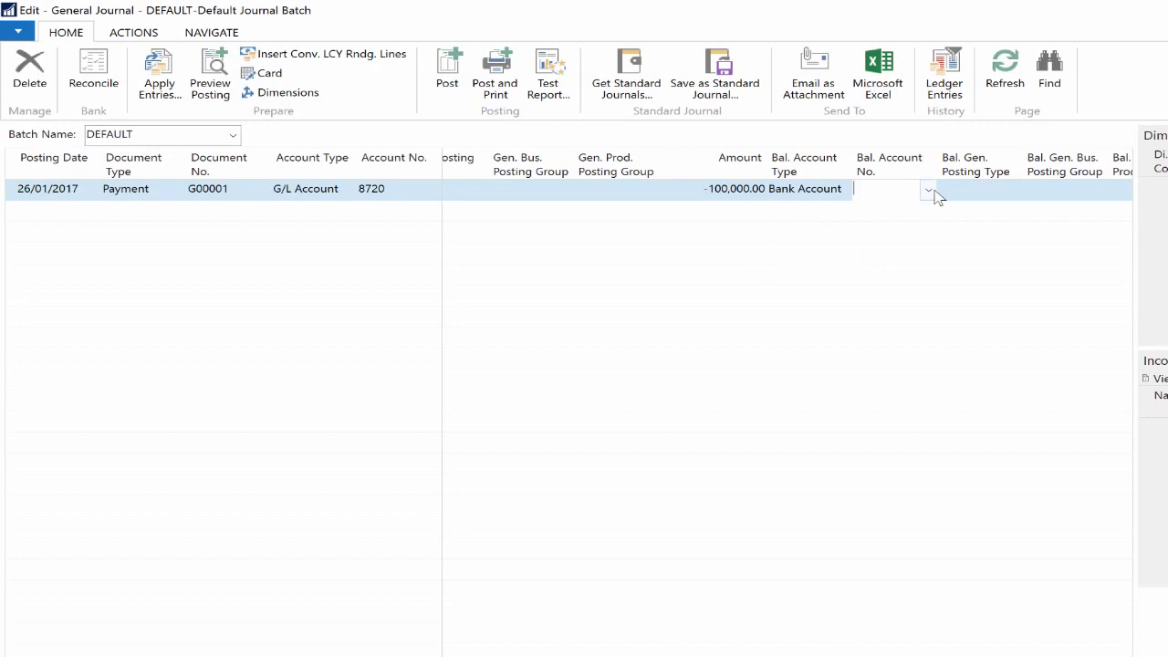
left_click(929, 192)
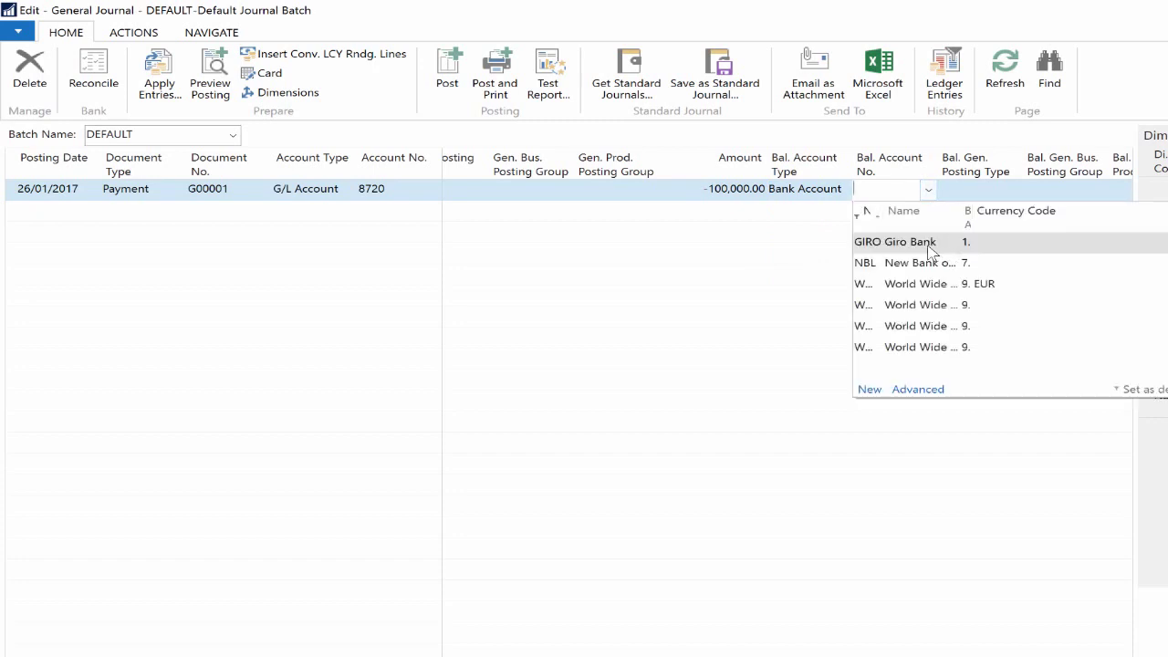
- Set GIRO as the balancing account and preview posting, reviewing its 2 G/L entries
left_click(926, 245)
left_click(960, 193)
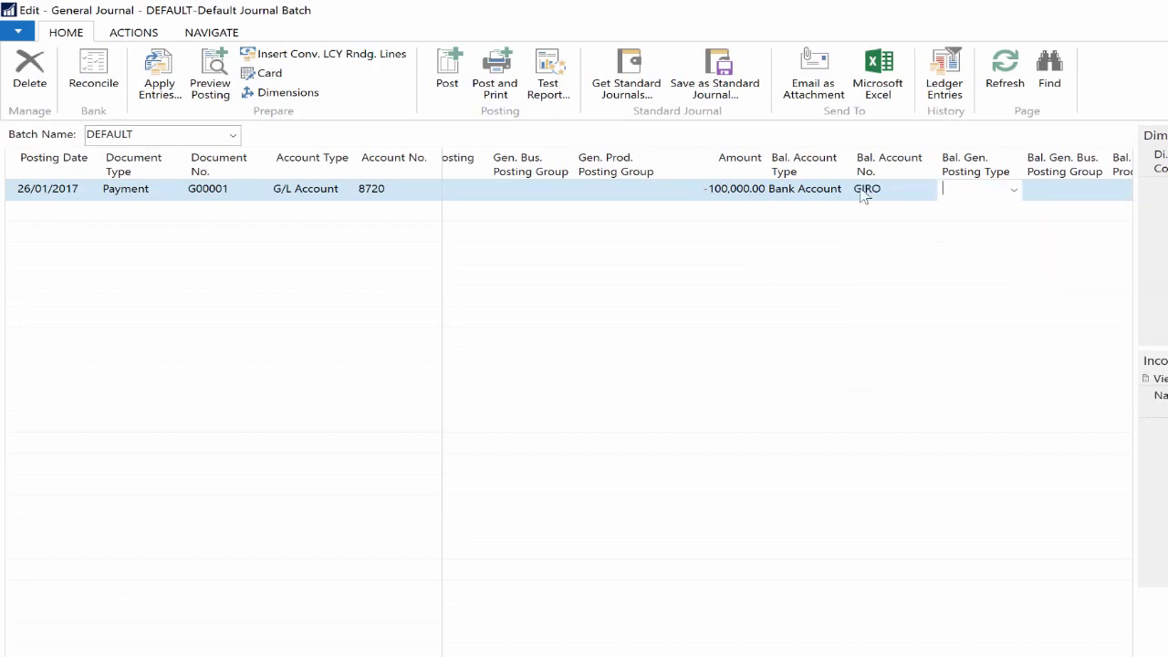
left_click(219, 76)
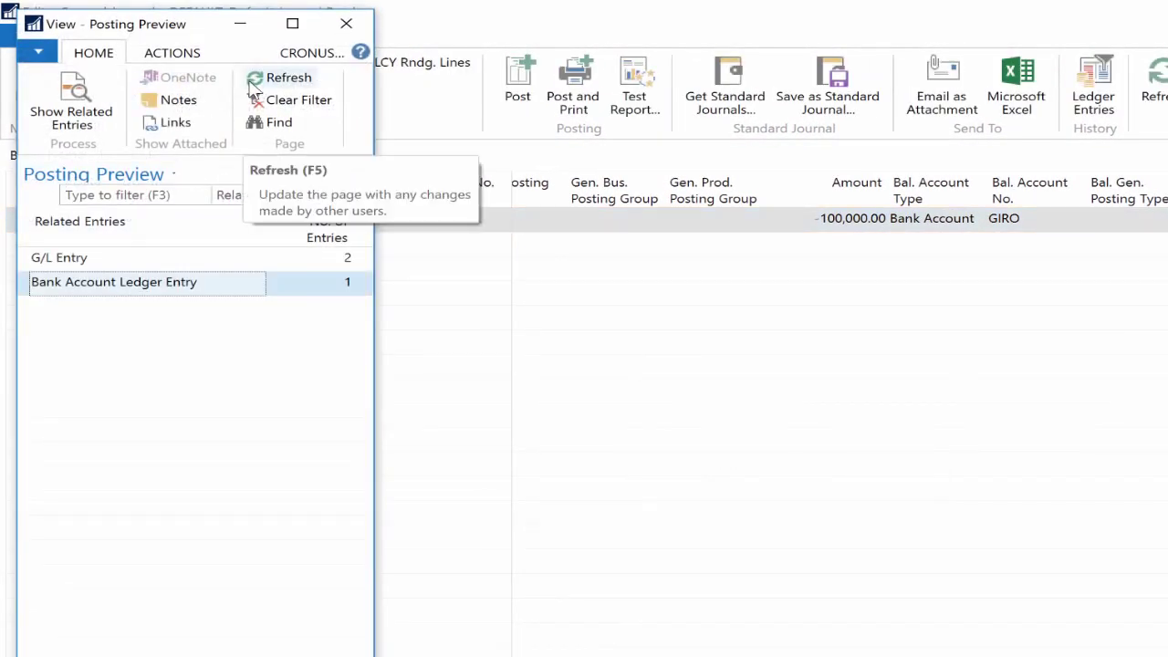
left_click(346, 259)
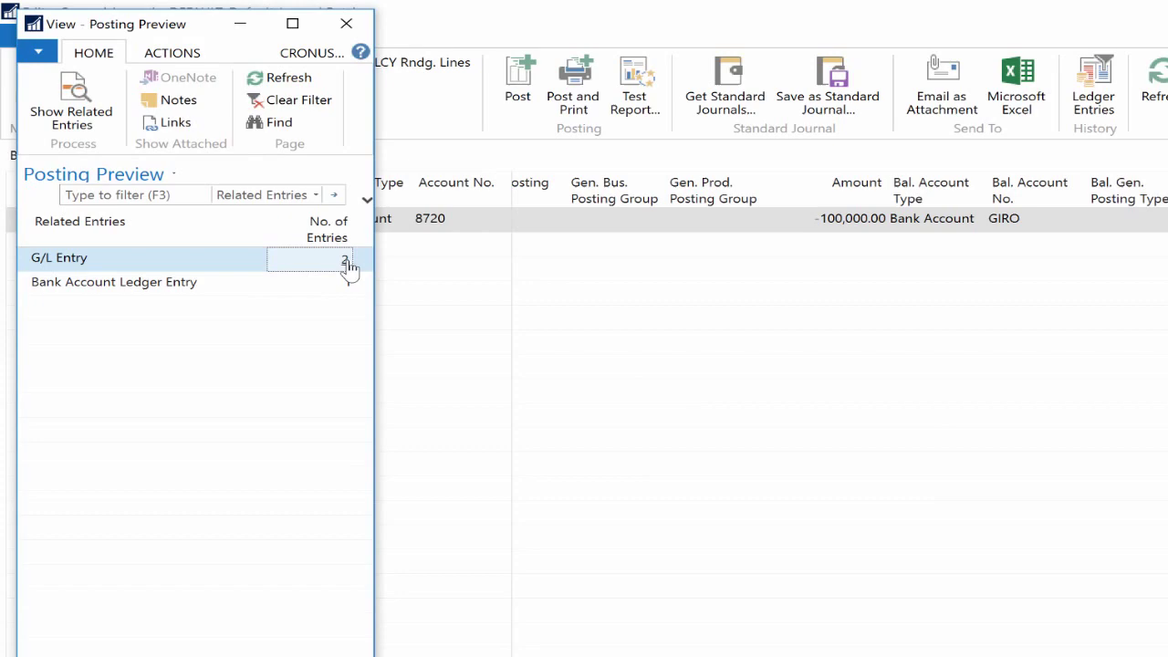
left_click(346, 262)
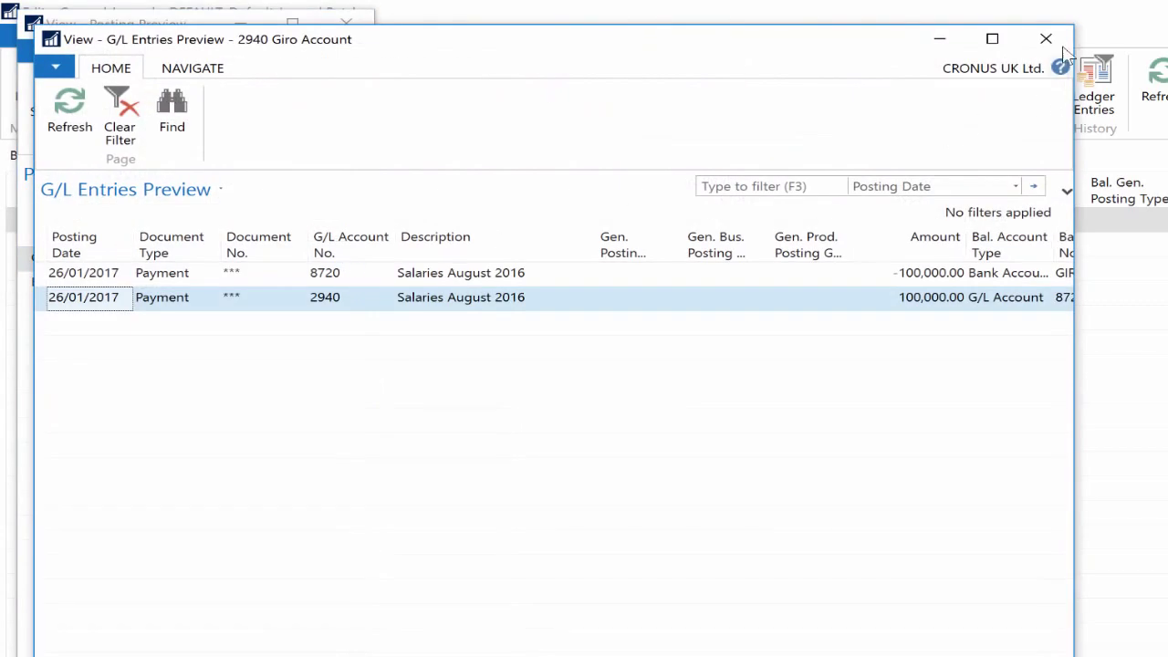
left_click(1046, 39)
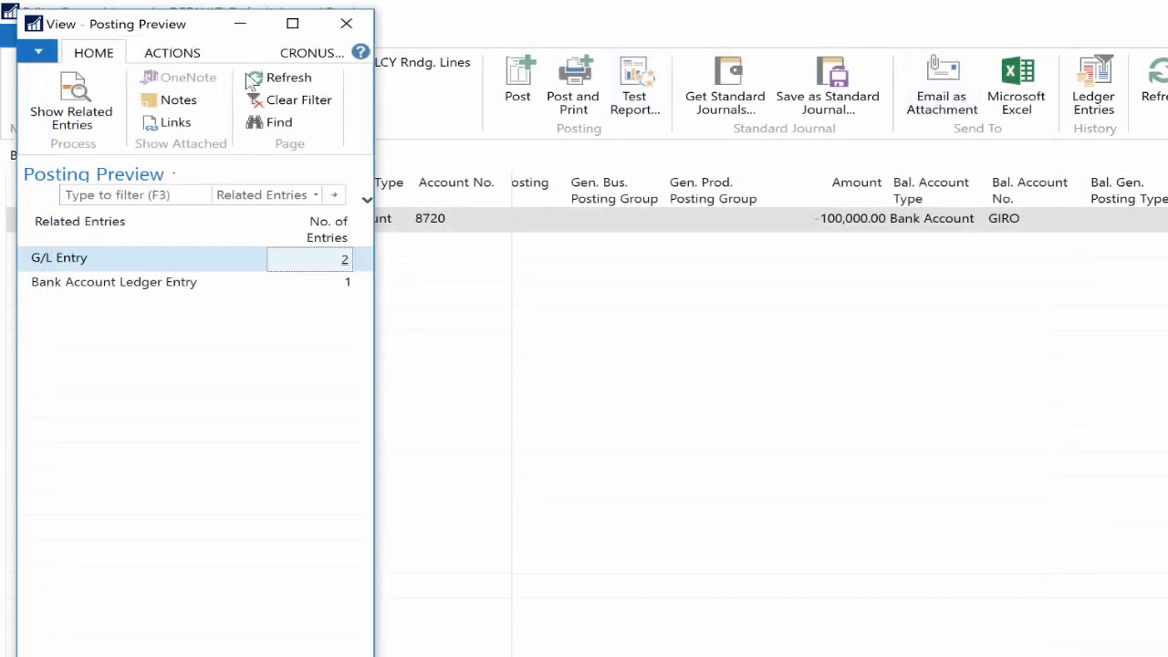
- Clear the GIRO balancing account and preview posting, dismissing the G00001 out-of-balance error
left_click(346, 23)
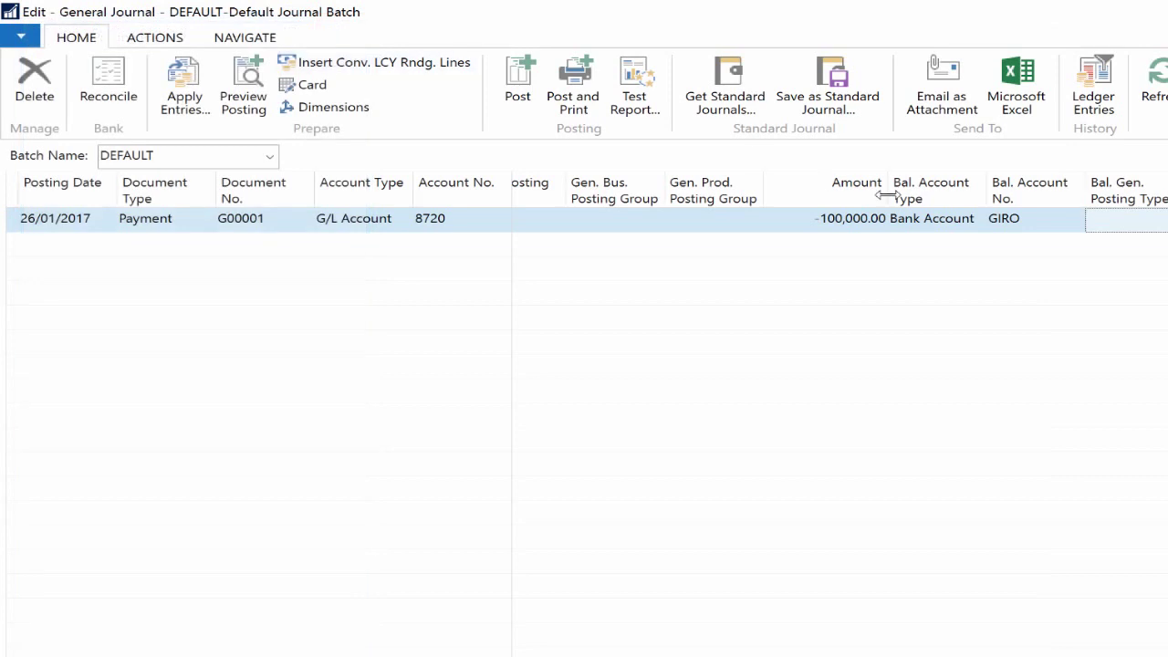
left_click(1040, 224)
left_click_drag(1048, 222, 974, 218)
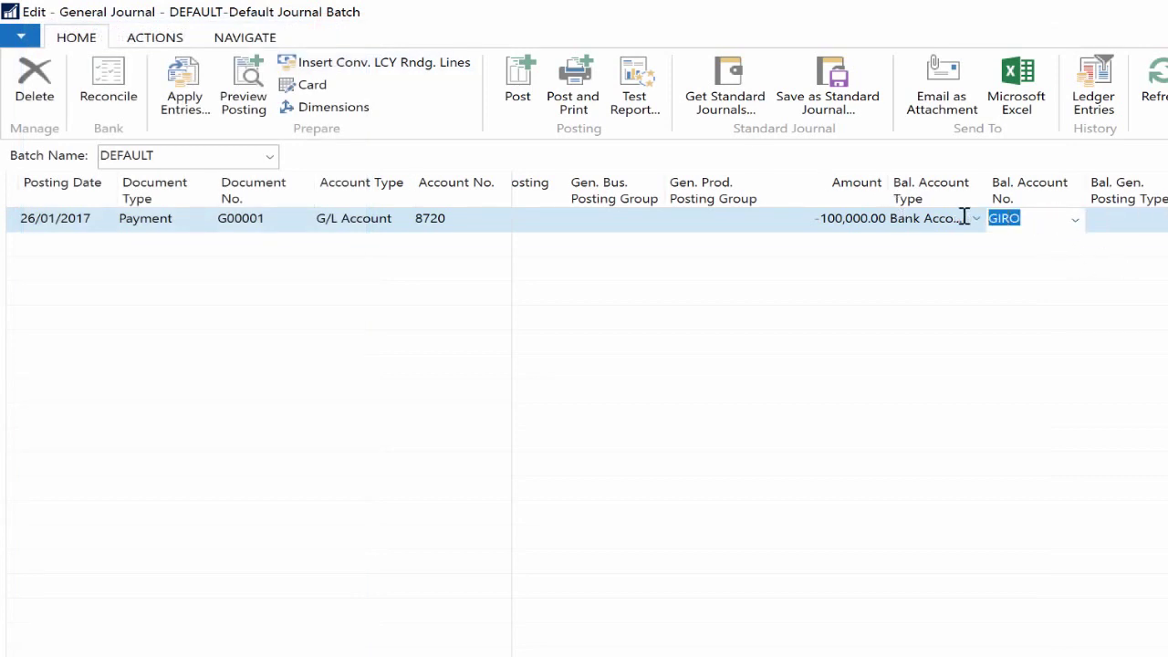
key("BackSpace")
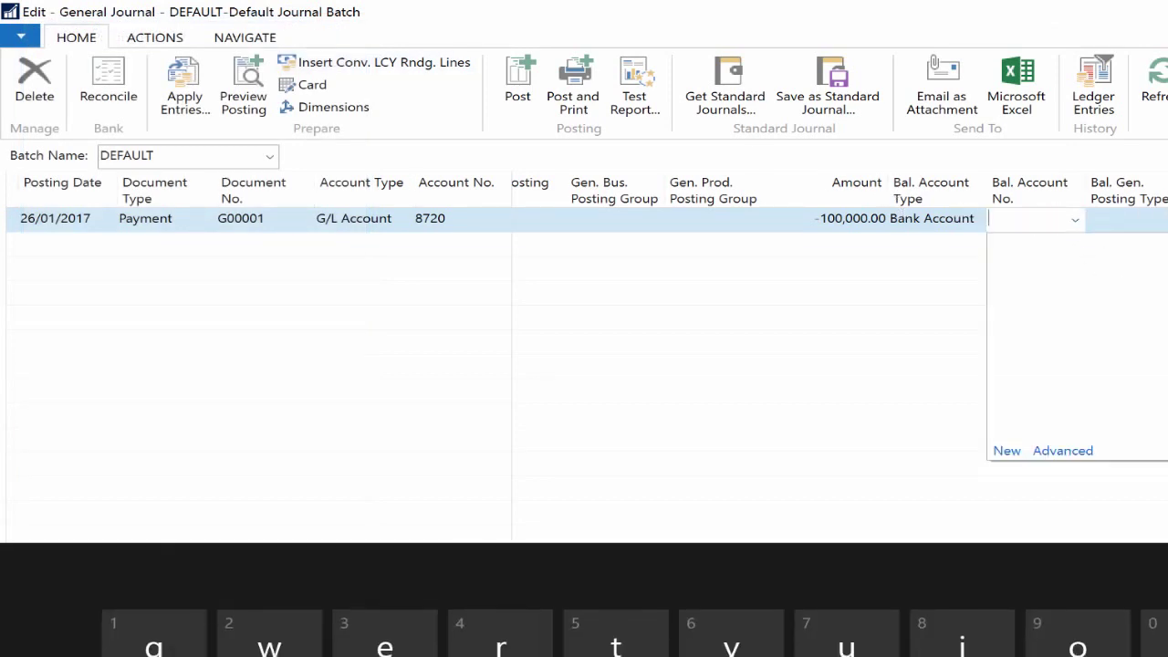
left_click(1136, 224)
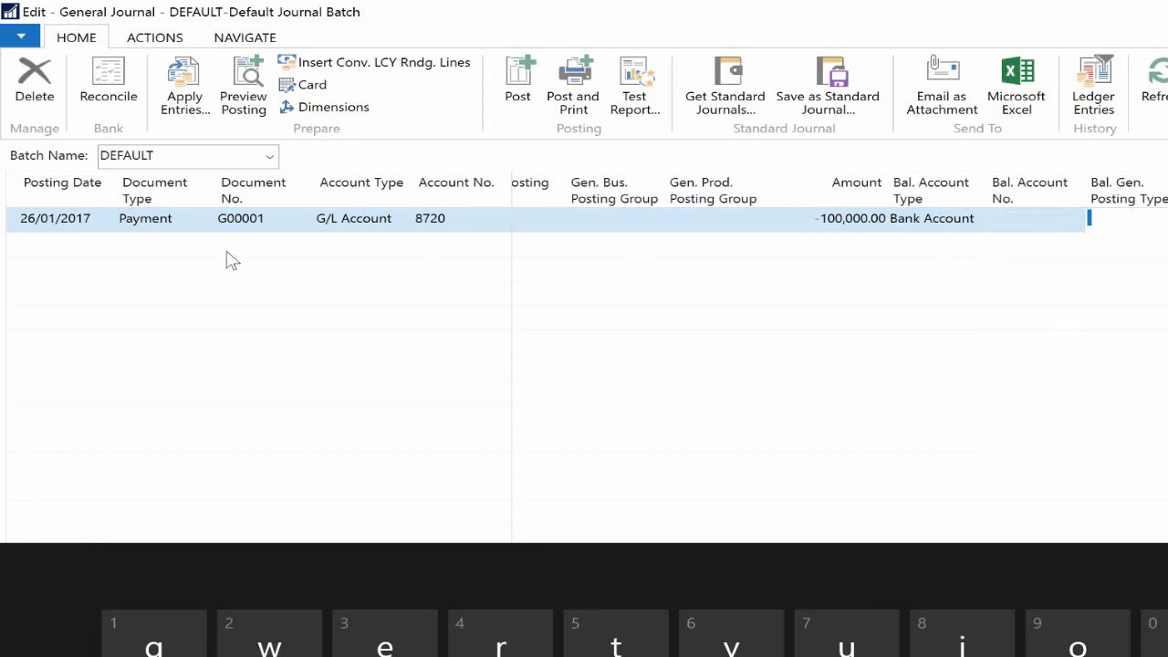
left_click(244, 111)
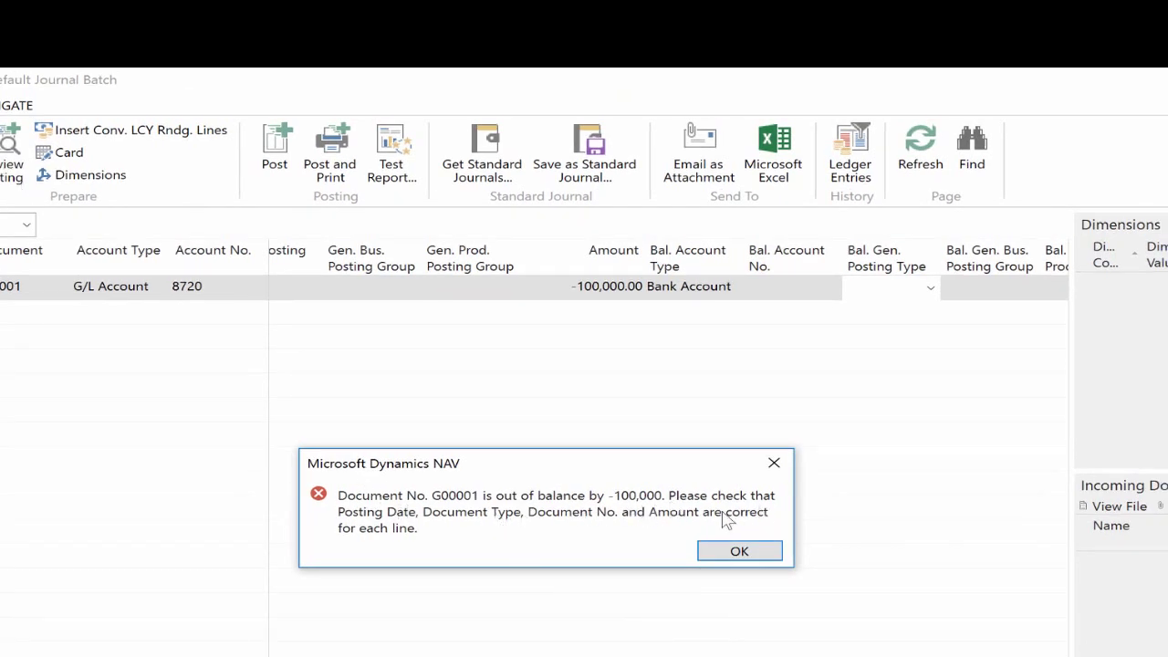
left_click(759, 554)
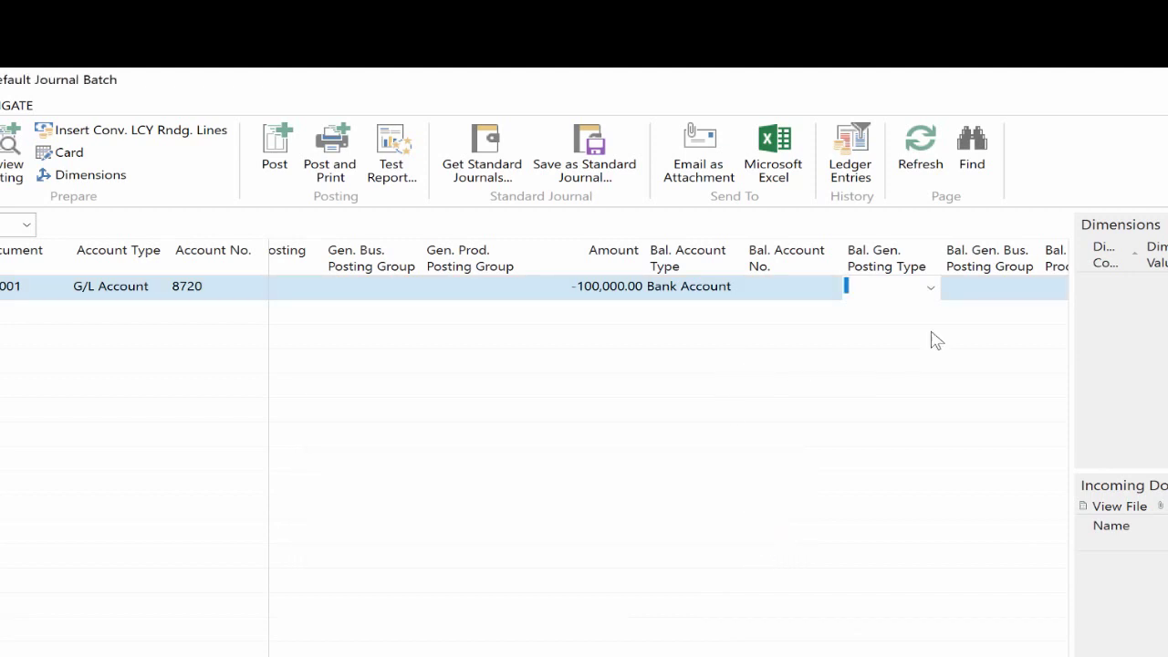
- Reselect GIRO as the payment line's balancing bank account
left_click(931, 293)
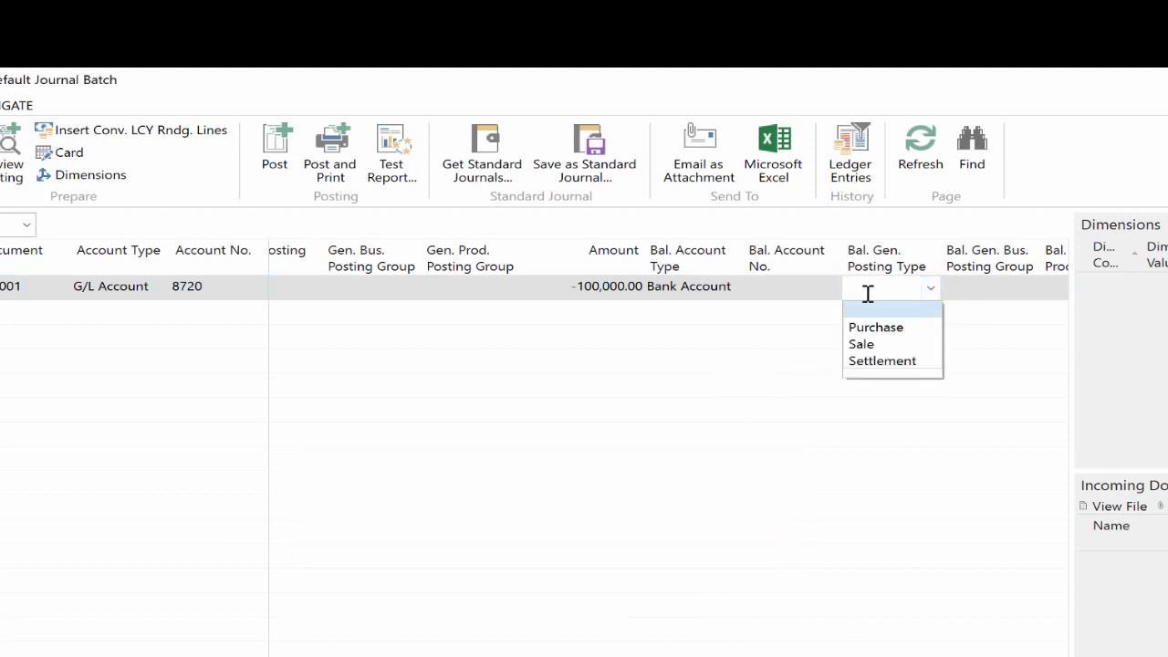
left_click(815, 291)
left_click(831, 290)
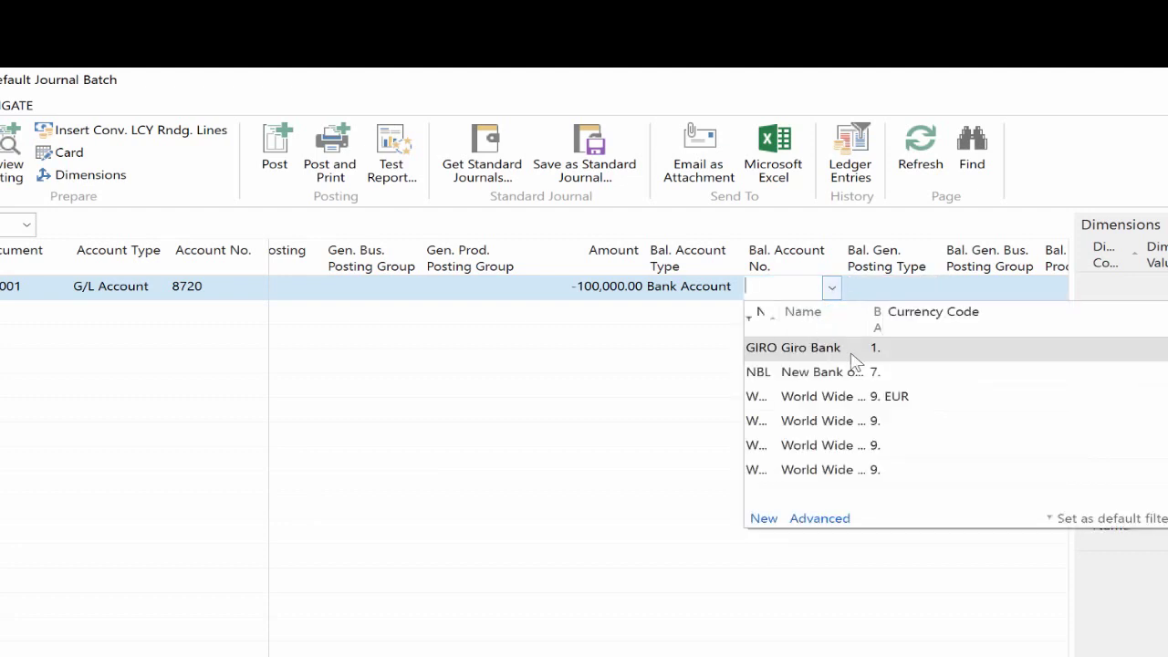
left_click(890, 359)
left_click(704, 291)
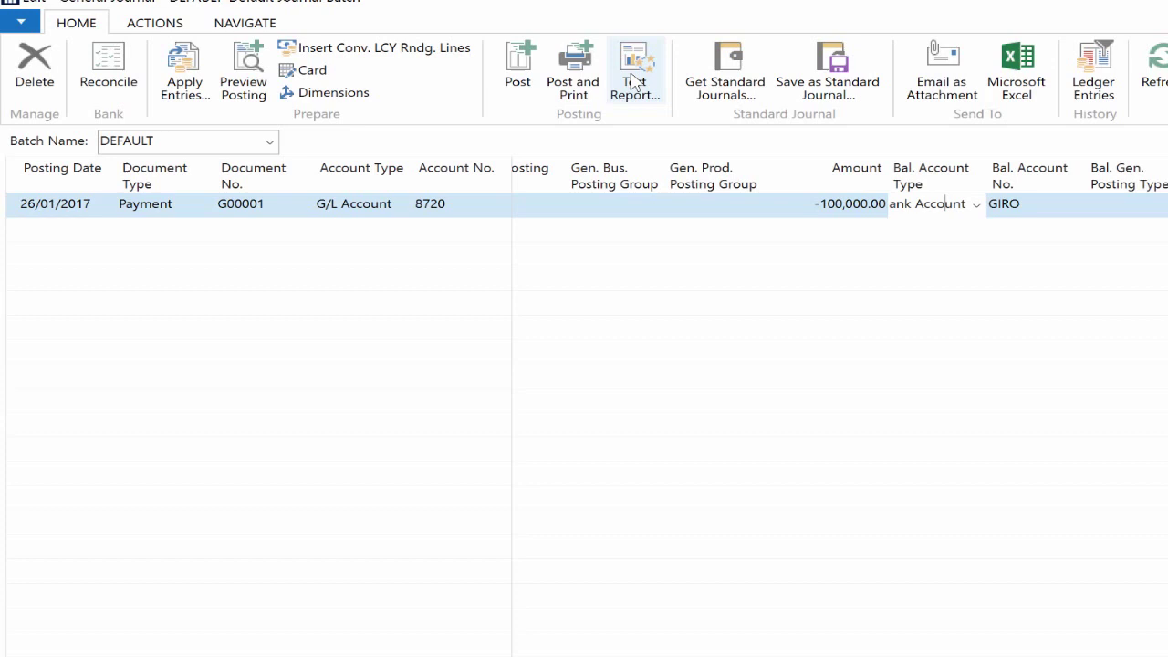
left_click(634, 81)
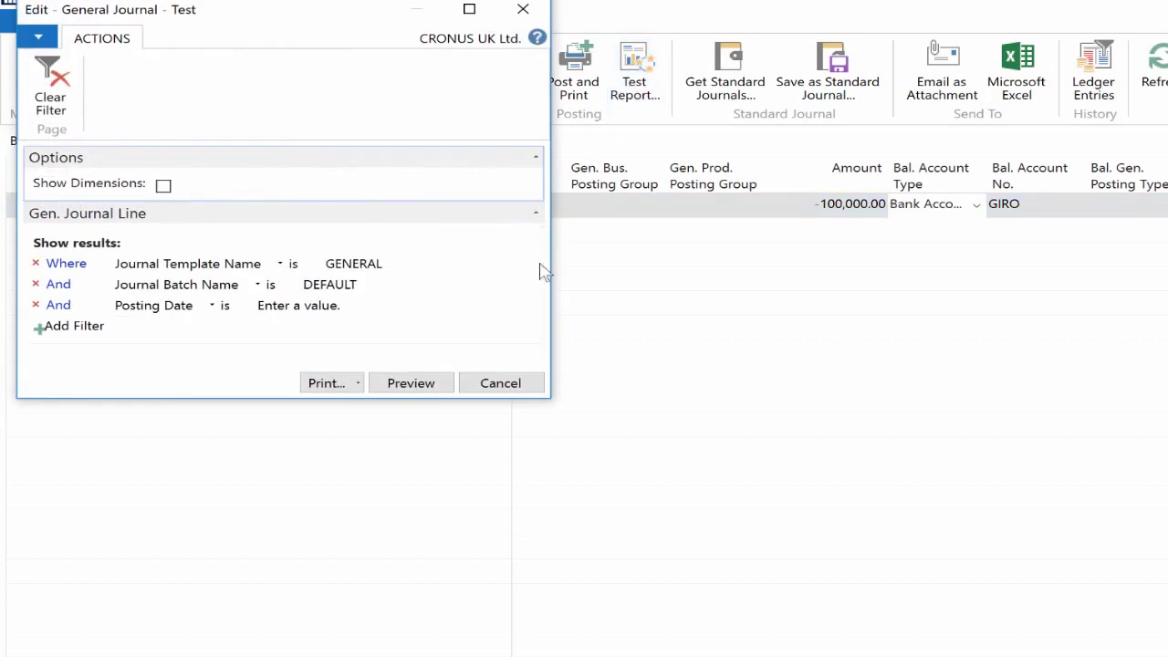
left_click(410, 384)
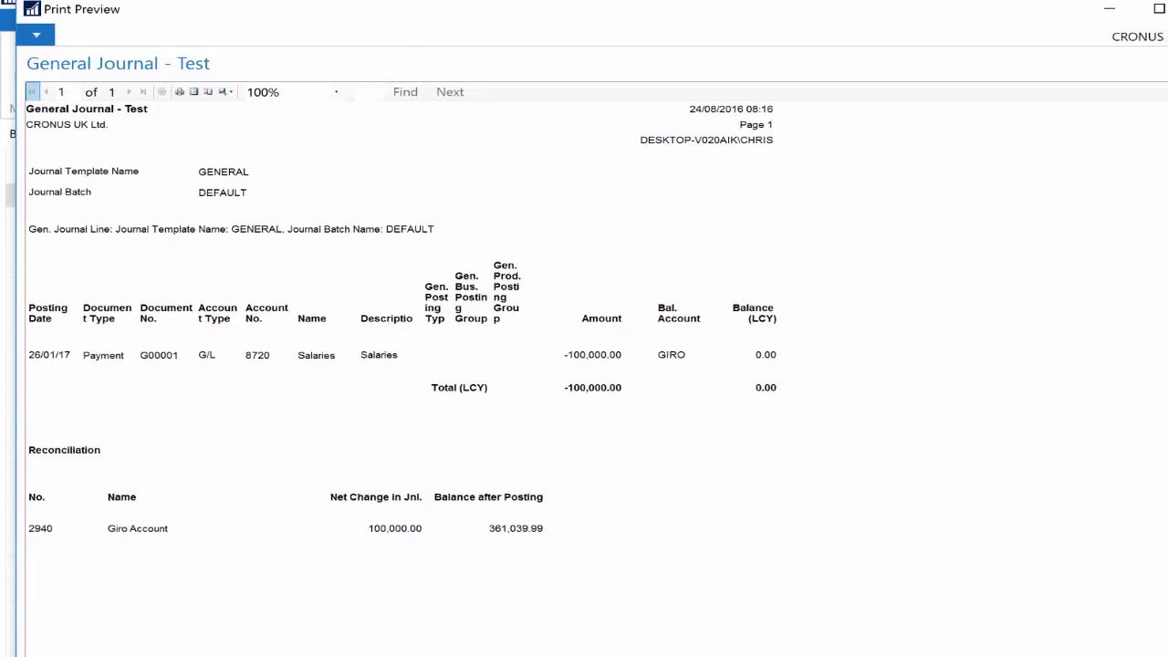
left_click(1158, 14)
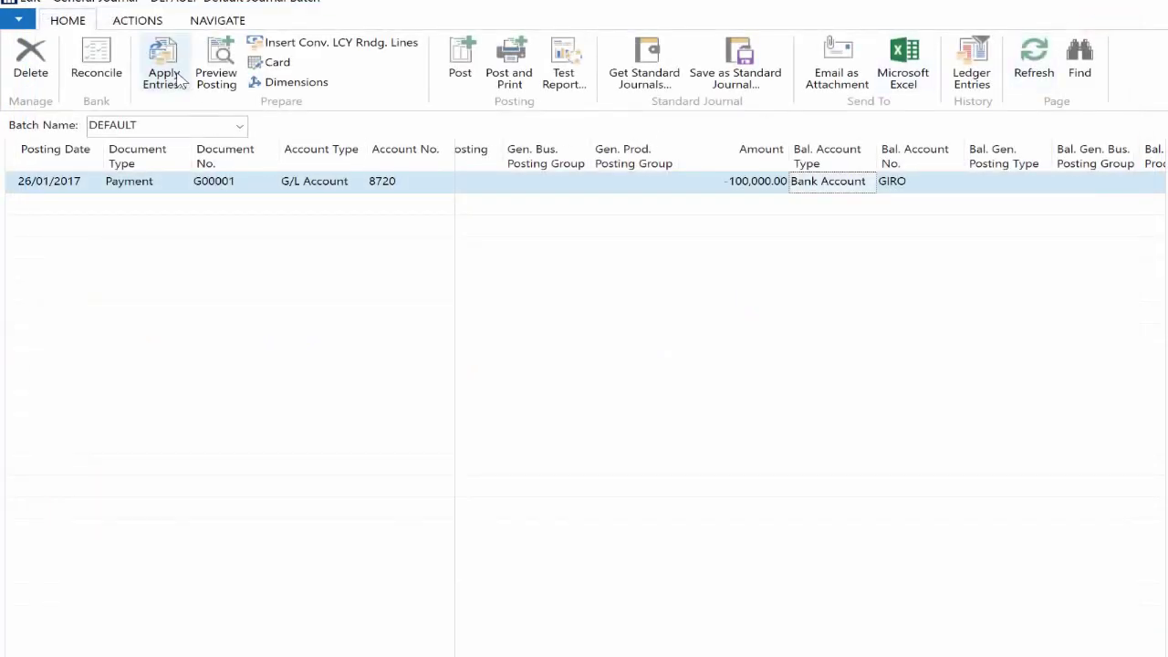
- Start a new sales credit memo for customer 10000, The Cannon Group PLC
left_click(223, 66)
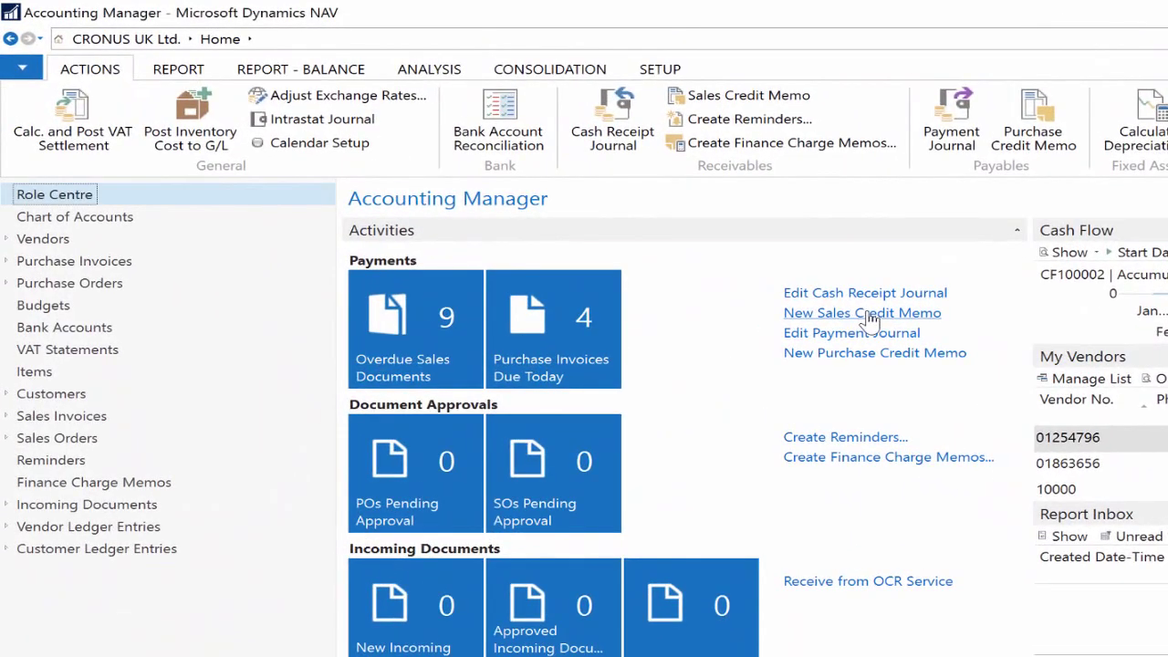
left_click(863, 314)
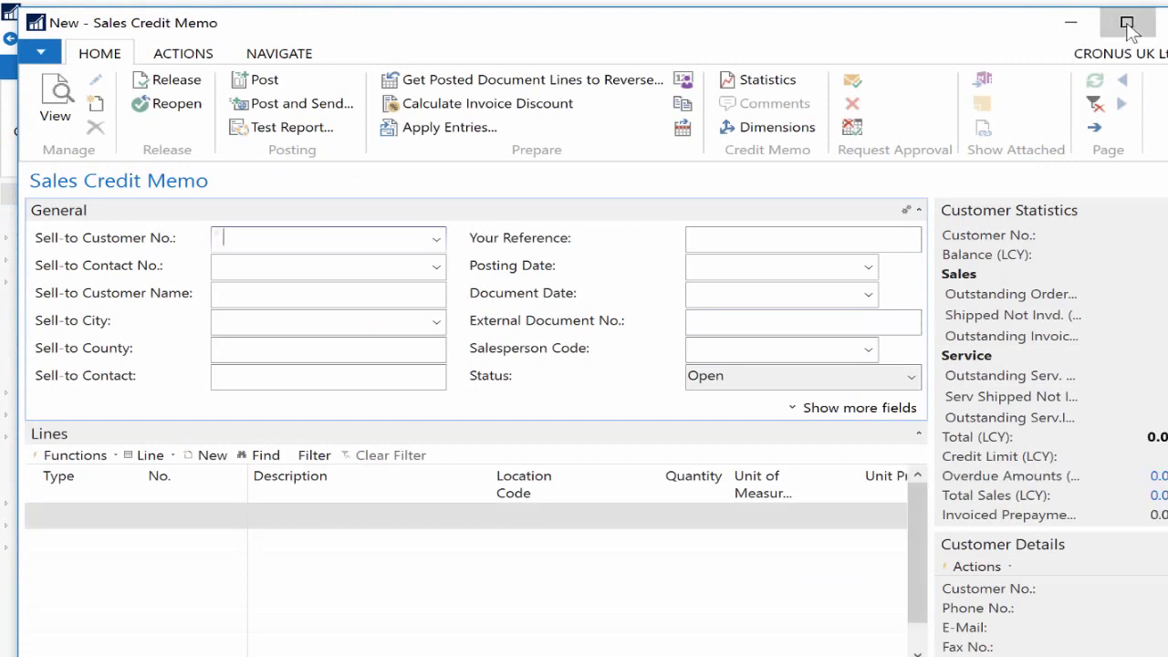
left_click(1127, 22)
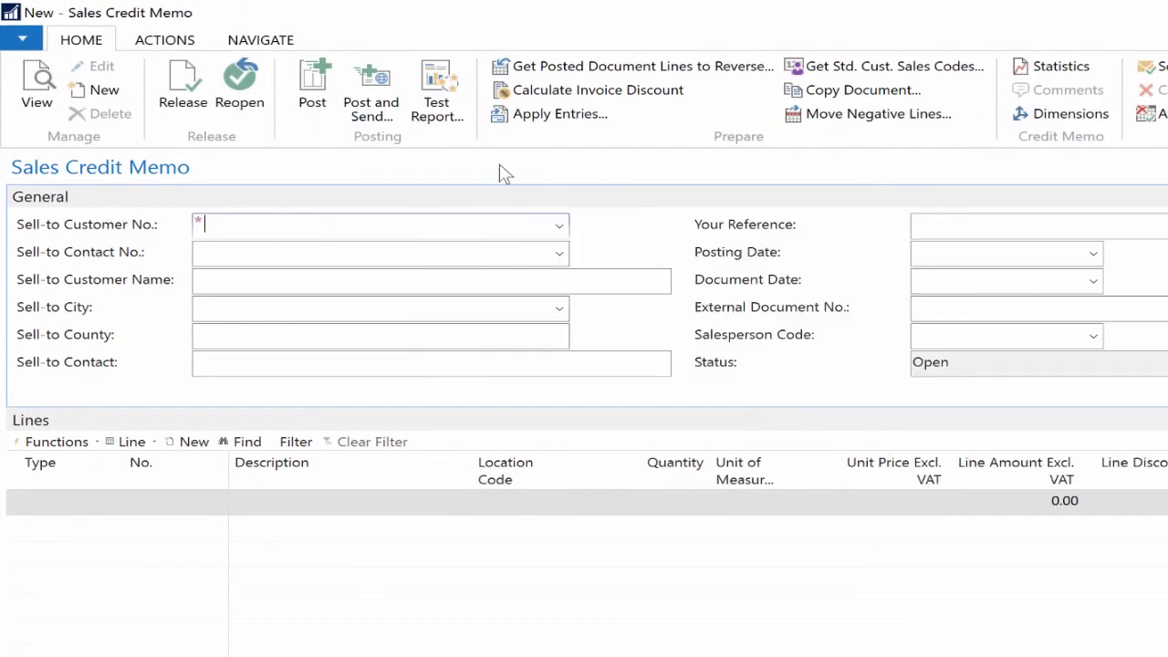
left_click(559, 228)
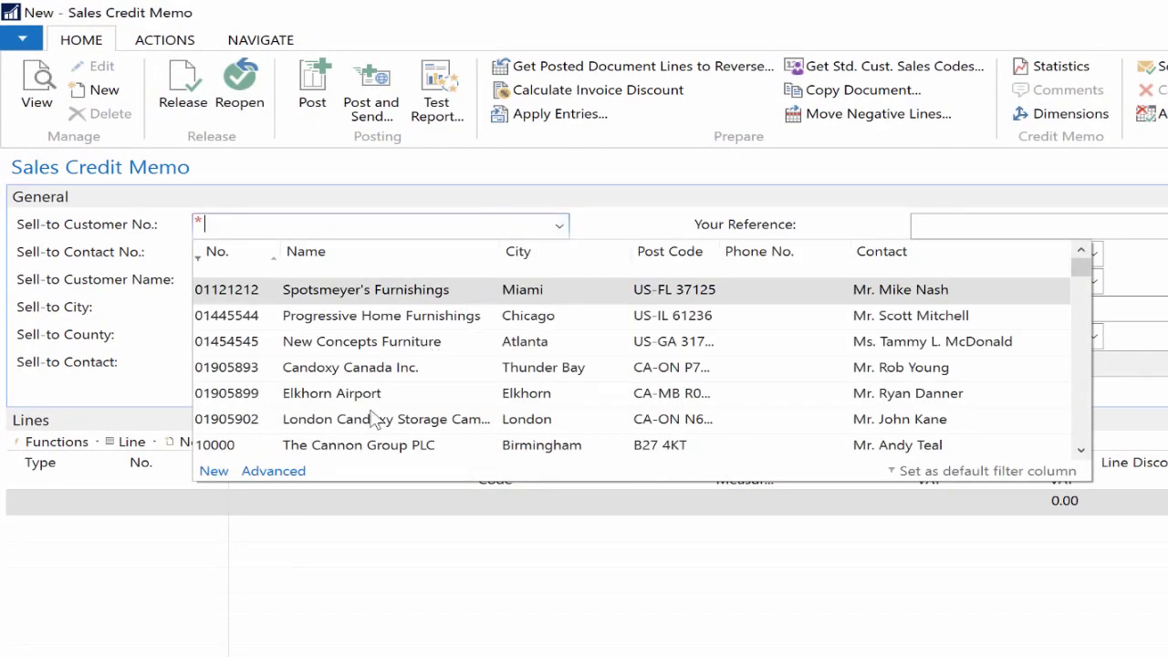
left_click(373, 445)
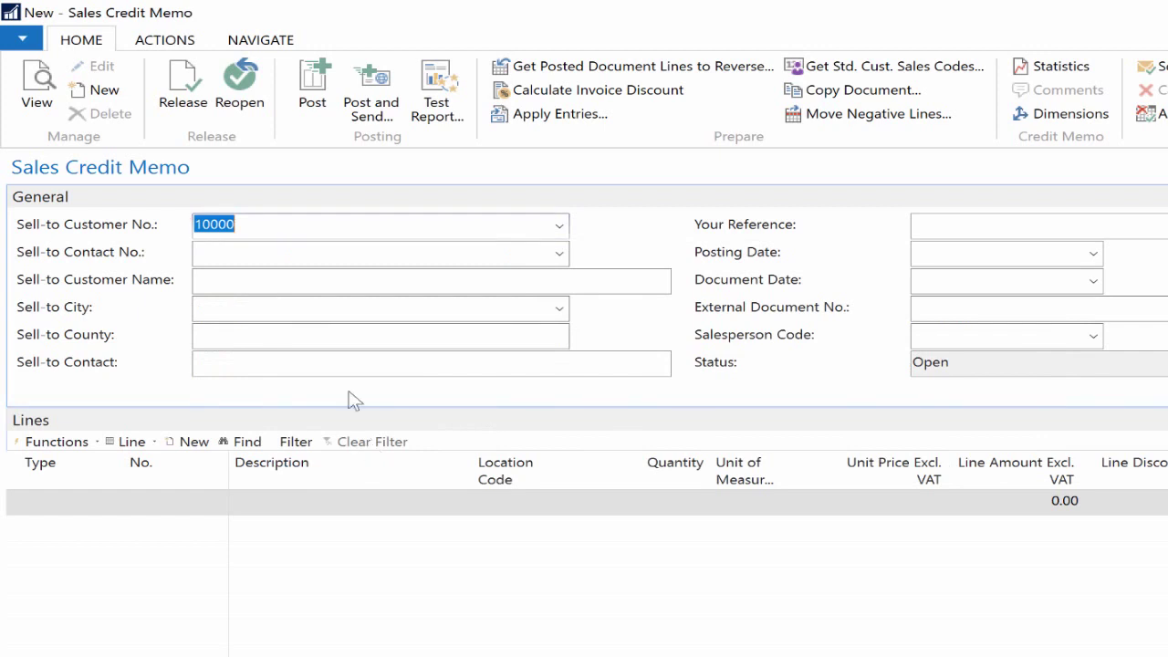
left_click(294, 287)
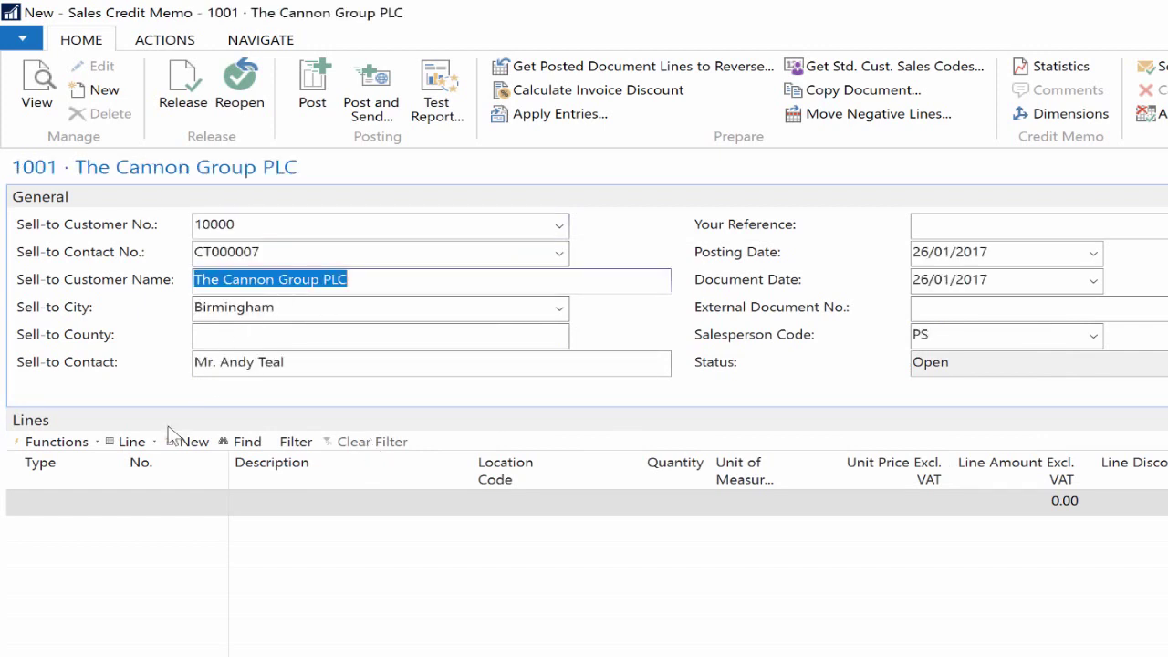
- Add an Item line for item 1000 Bicycle to the credit memo
left_click(86, 501)
left_click(113, 501)
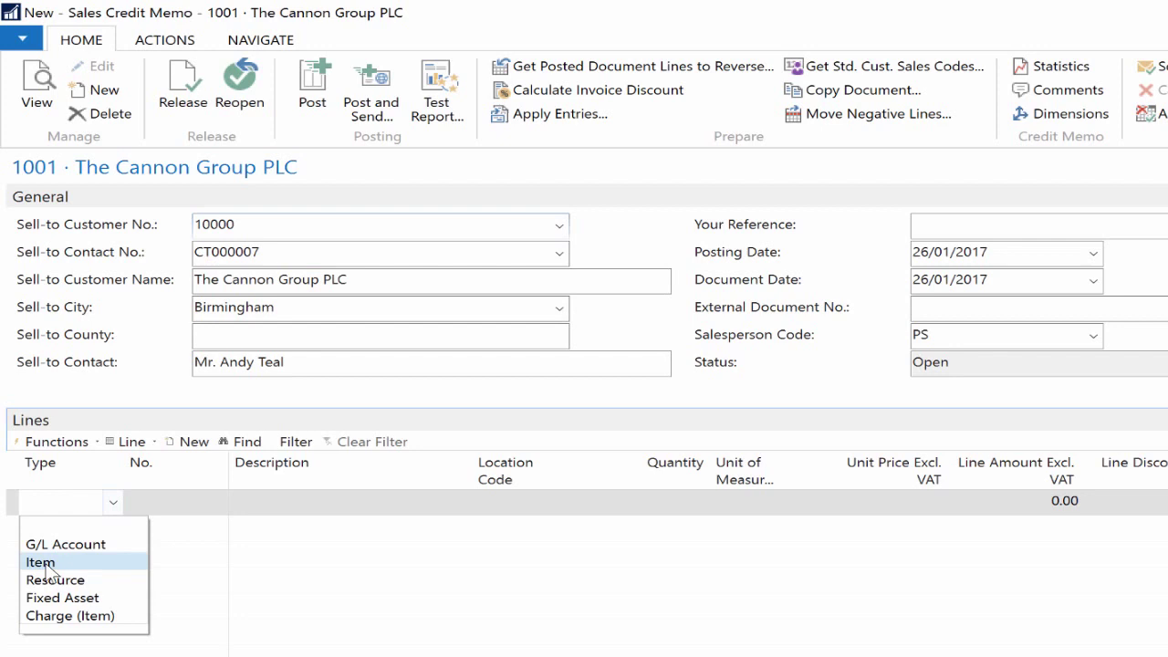
left_click(55, 560)
left_click(196, 502)
left_click(219, 502)
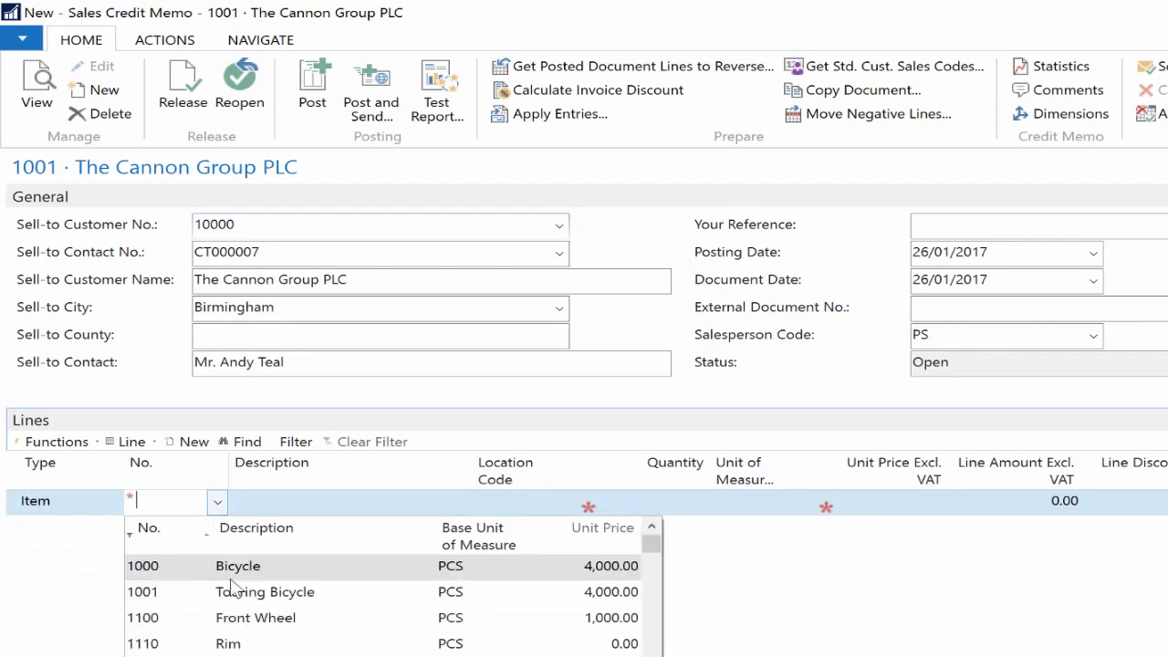
left_click(240, 563)
left_click(335, 502)
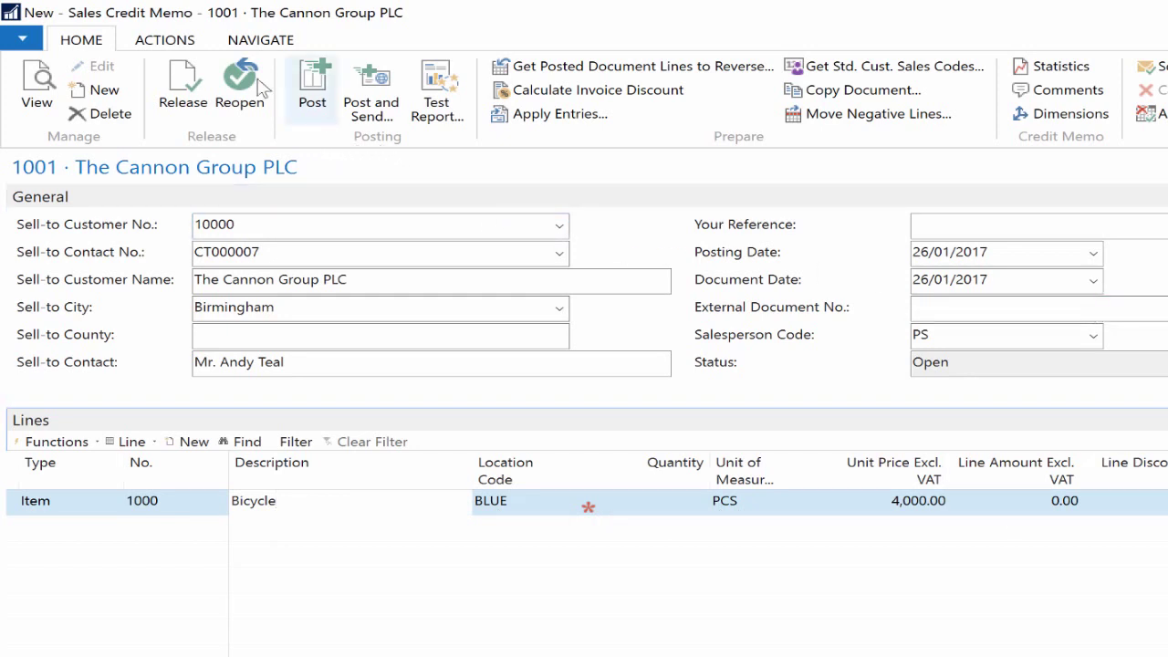
- Set the Bicycle line quantity to 10 after a nothing-to-post preview, then preview posting again
left_click(165, 39)
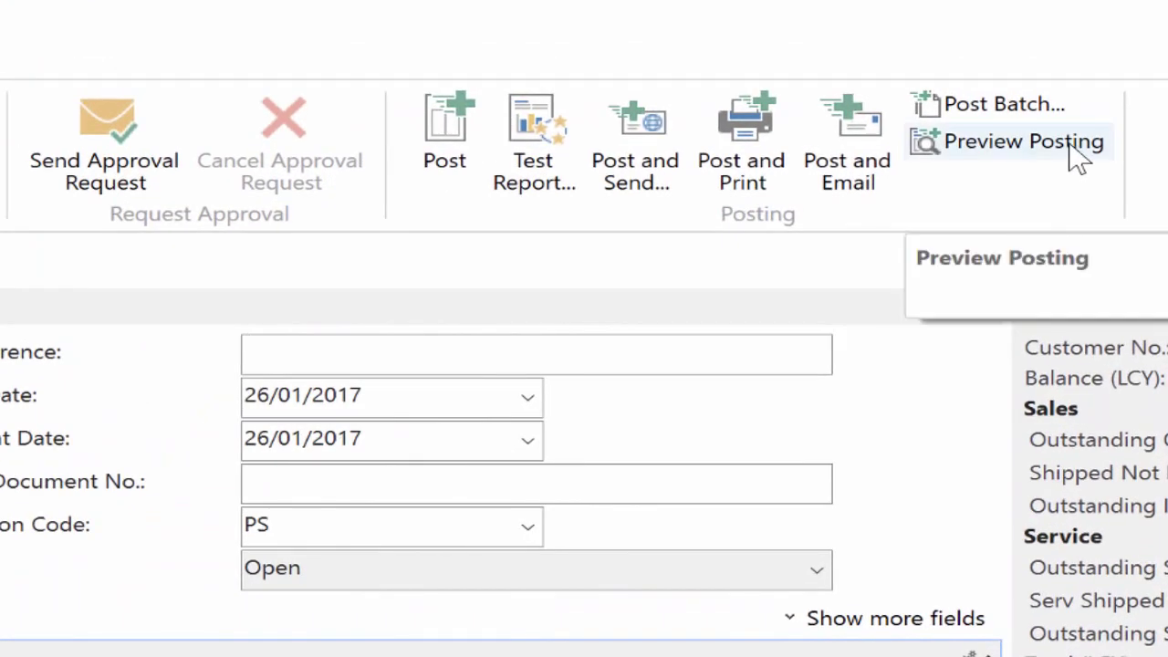
left_click(1072, 146)
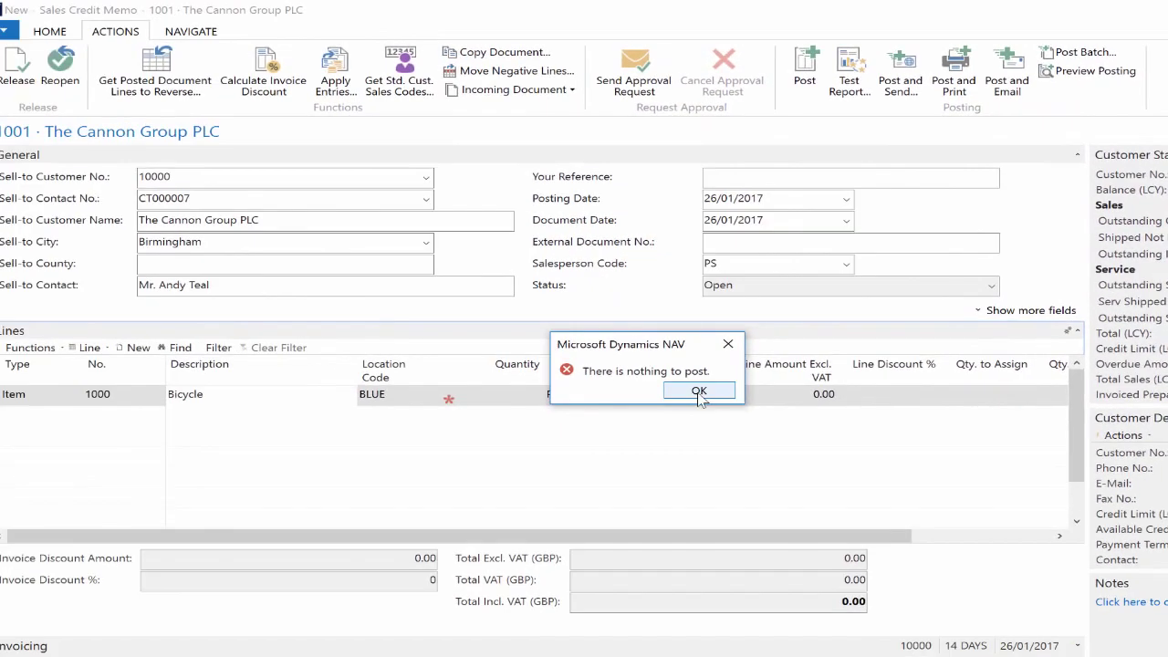
left_click(699, 393)
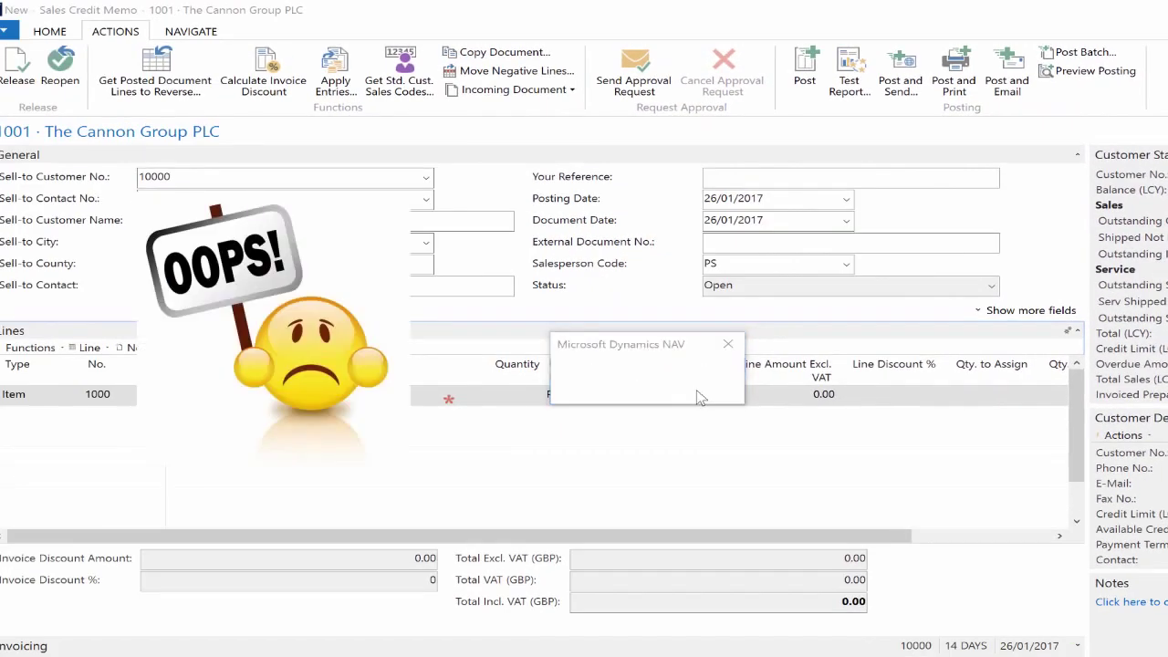
left_click(524, 394)
type("1")
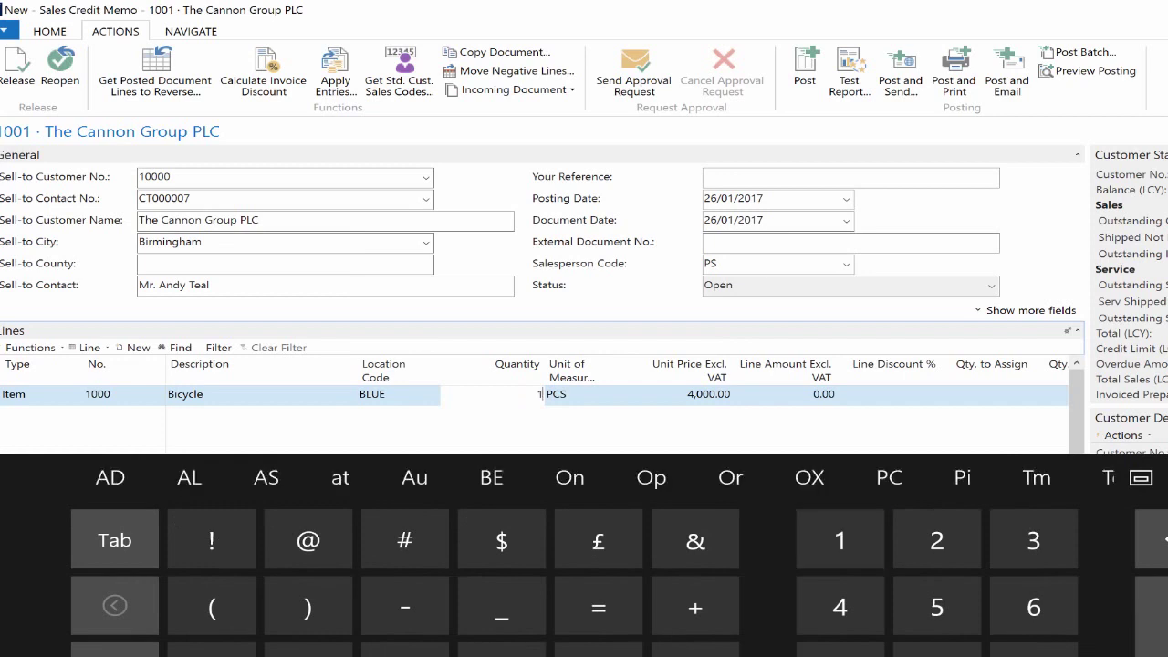
type("0")
key("Tab")
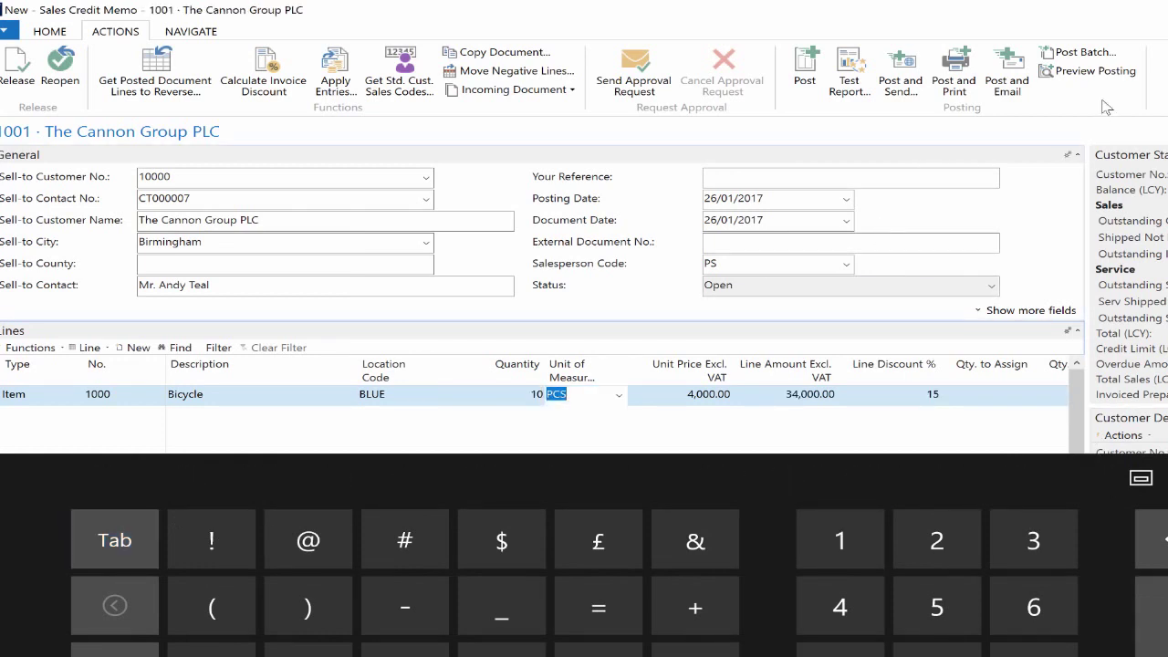
left_click(1100, 72)
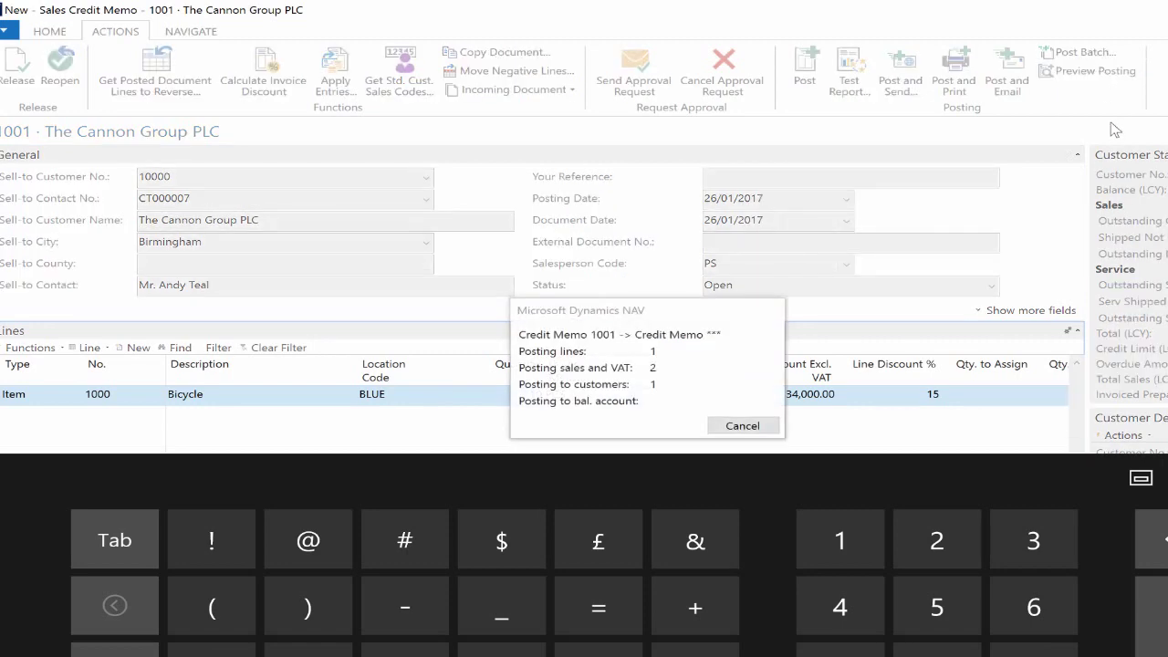
- Review the preview's 5 G/L and 2 VAT entries, then post the credit memo as 104006
left_click(1132, 482)
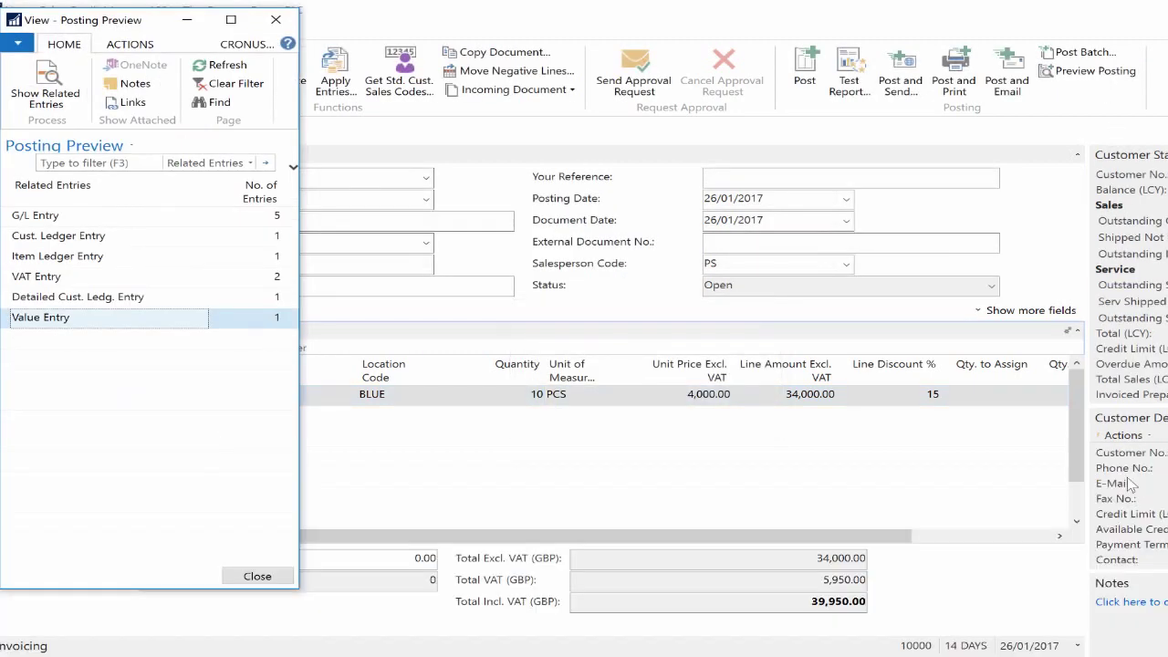
left_click_drag(187, 306, 167, 216)
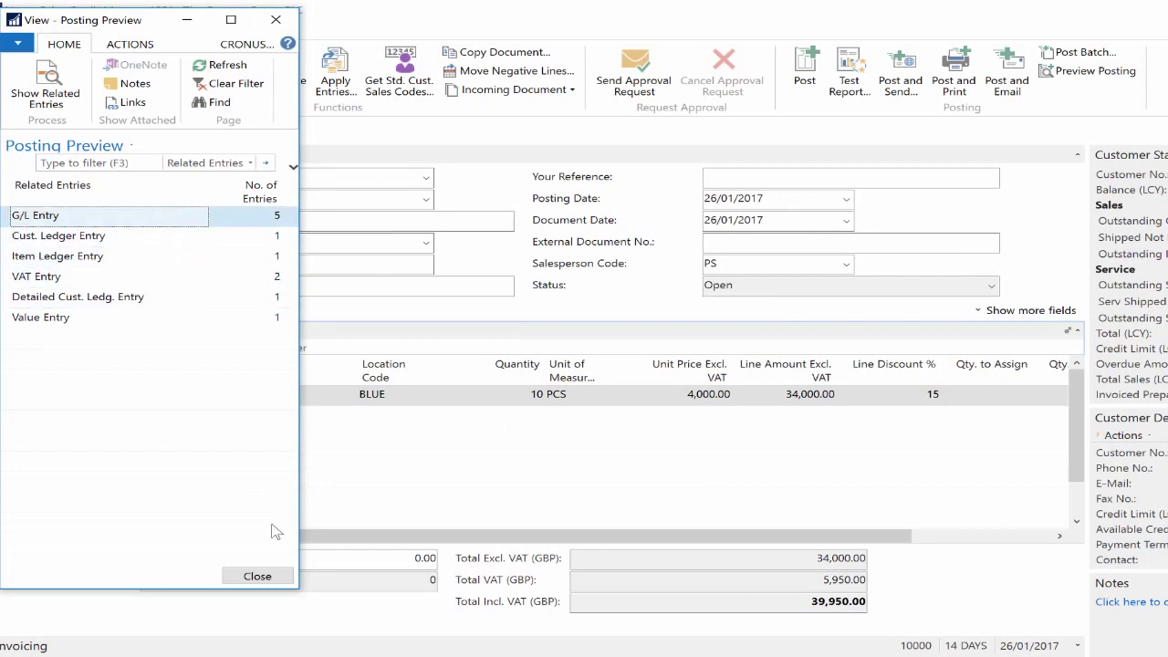
left_click(278, 578)
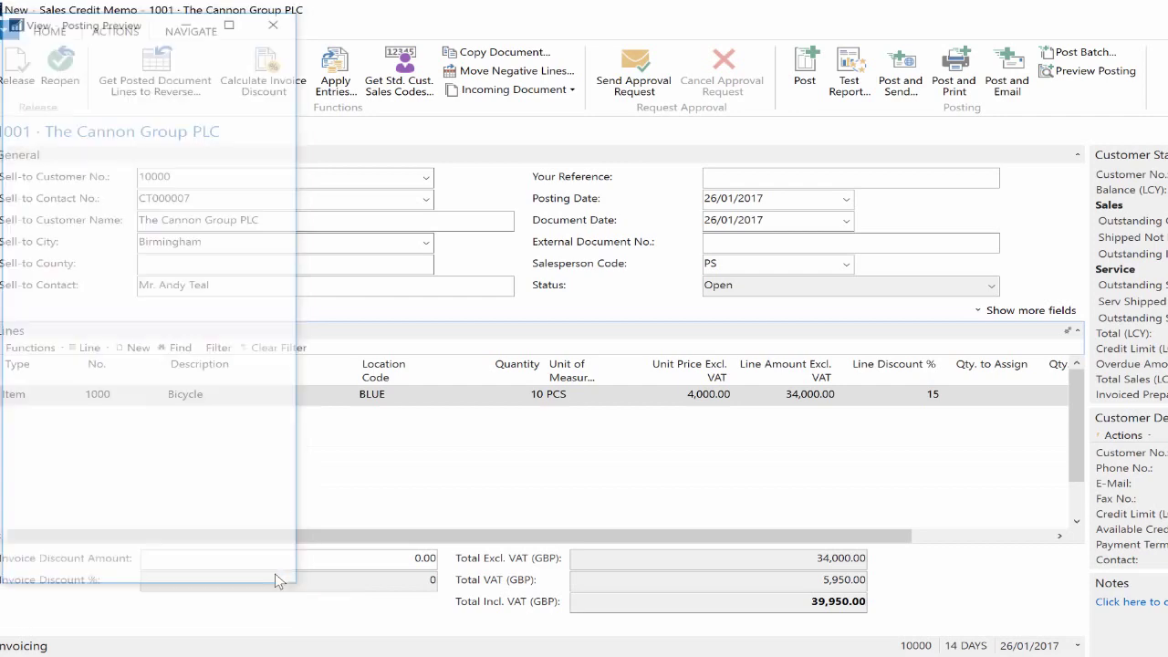
left_click(804, 73)
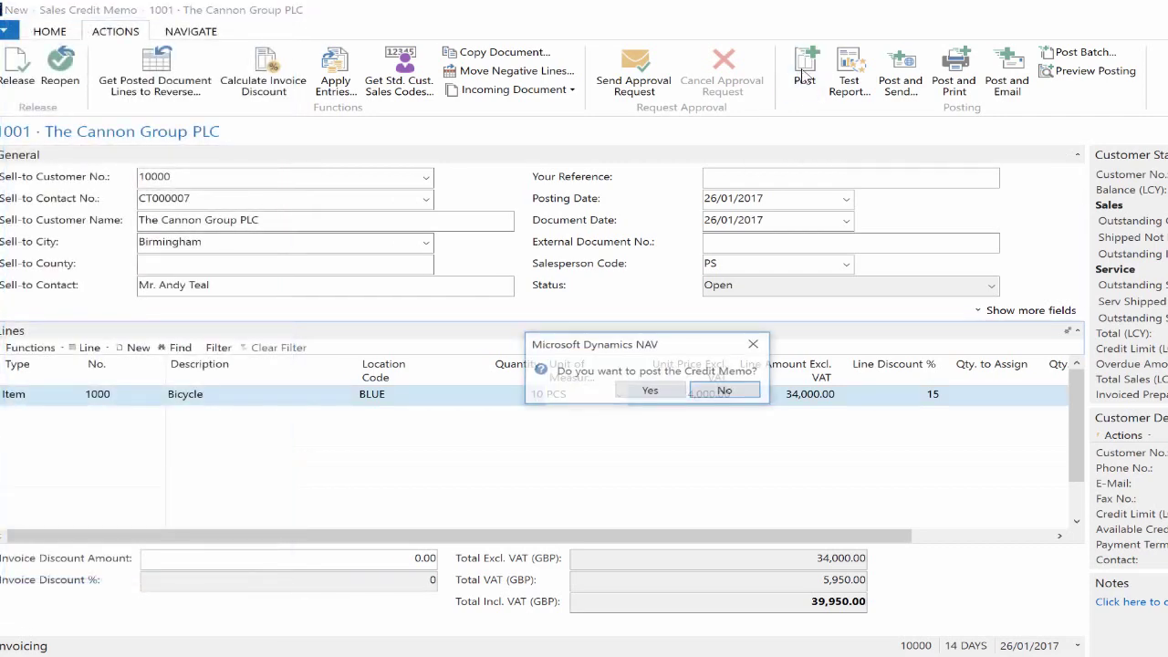
left_click(649, 391)
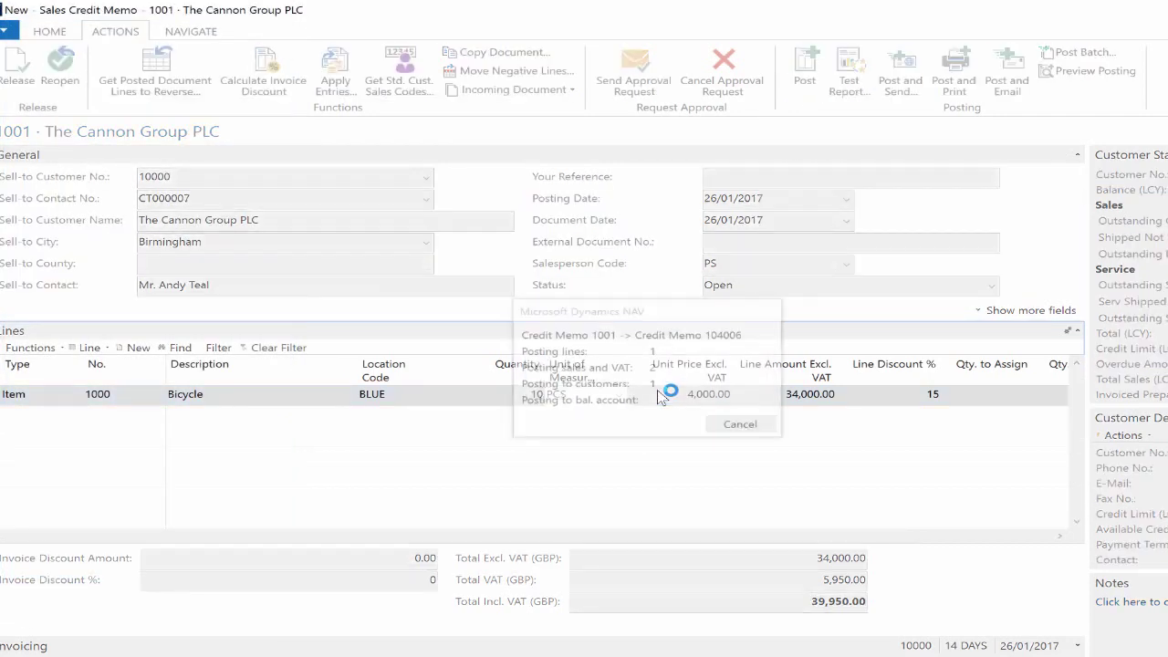